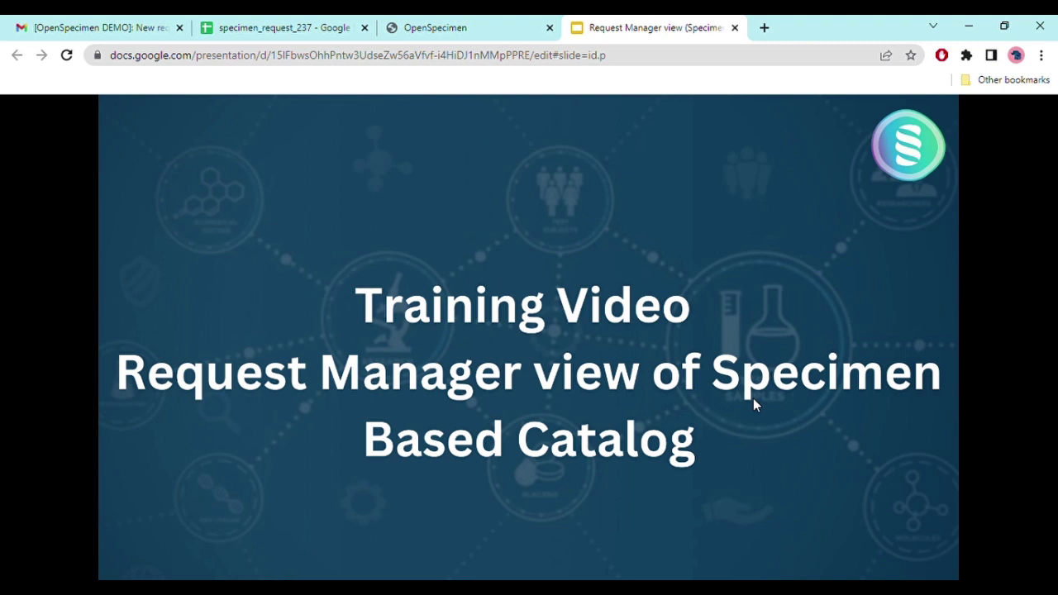
Step: Advance the presentation to Catalog Overview, and in OpenSpecimen open the Specimen Based Catalog's overview and highlight its Request Managers entry
key(Right)
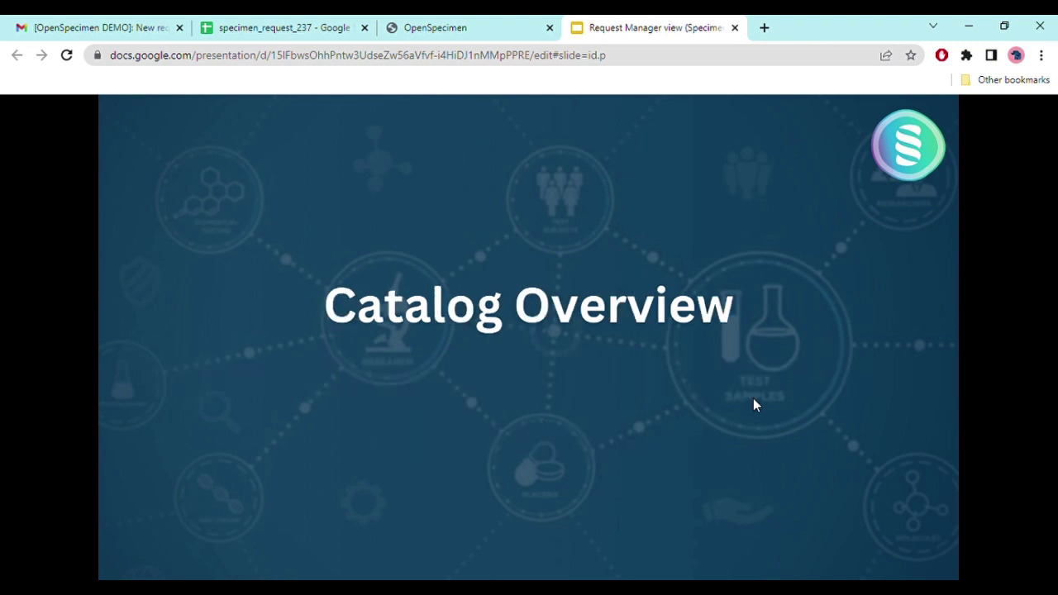
click(493, 32)
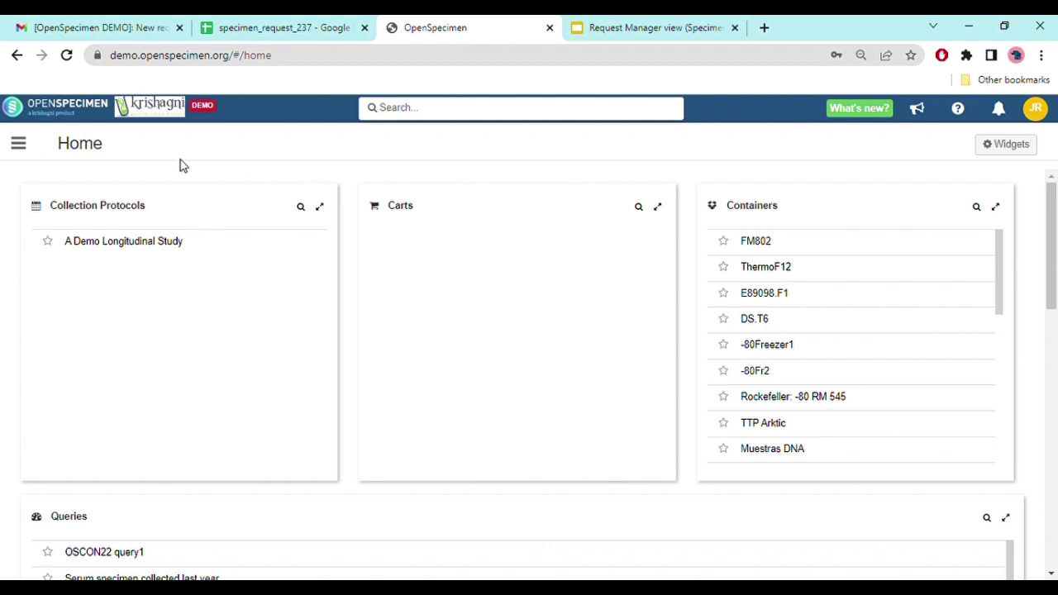
click(24, 149)
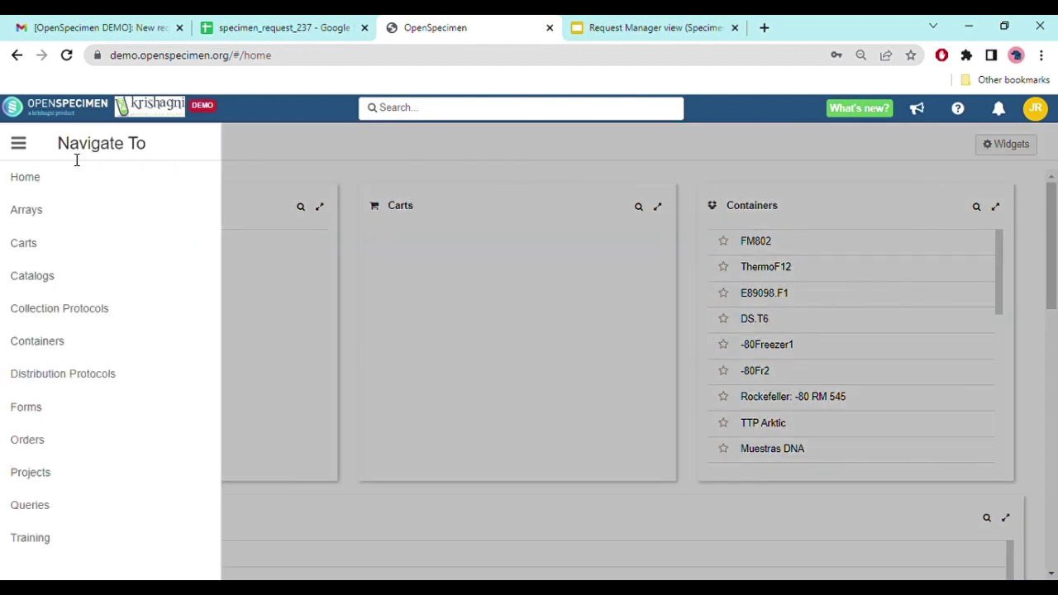
click(33, 277)
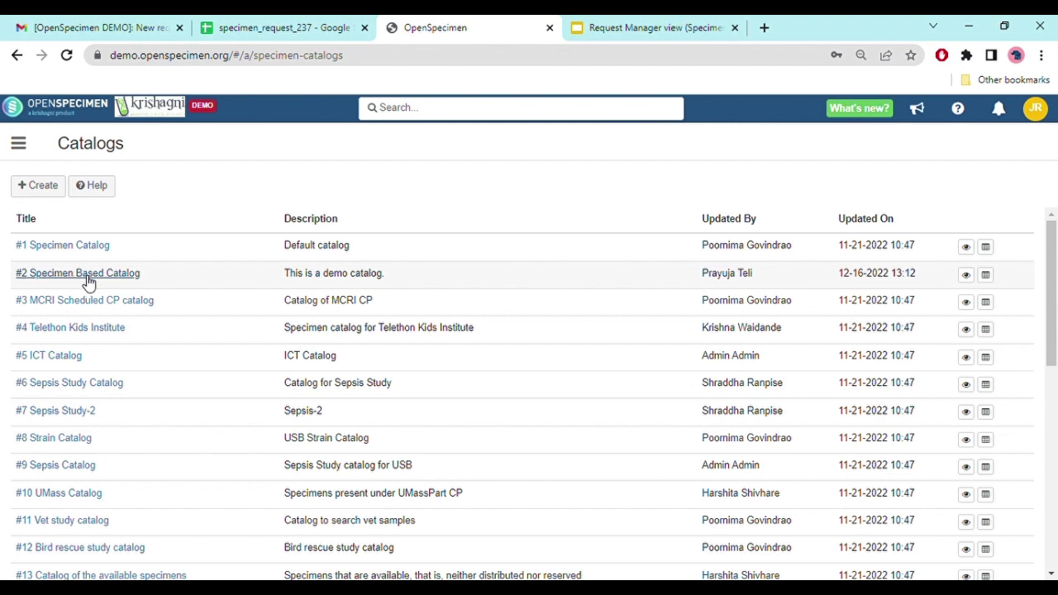
click(136, 280)
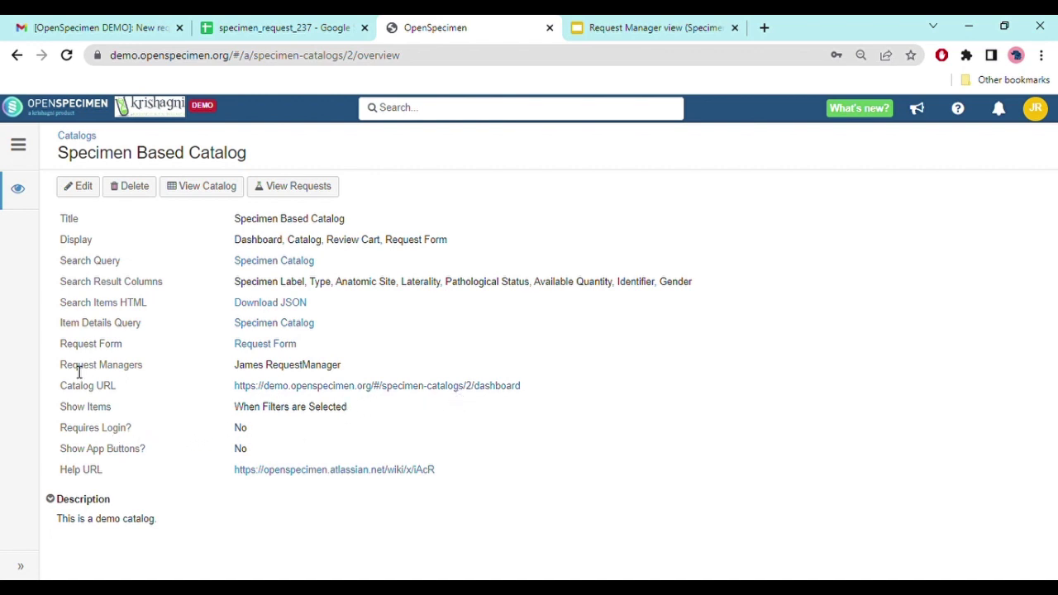
drag(57, 364, 377, 369)
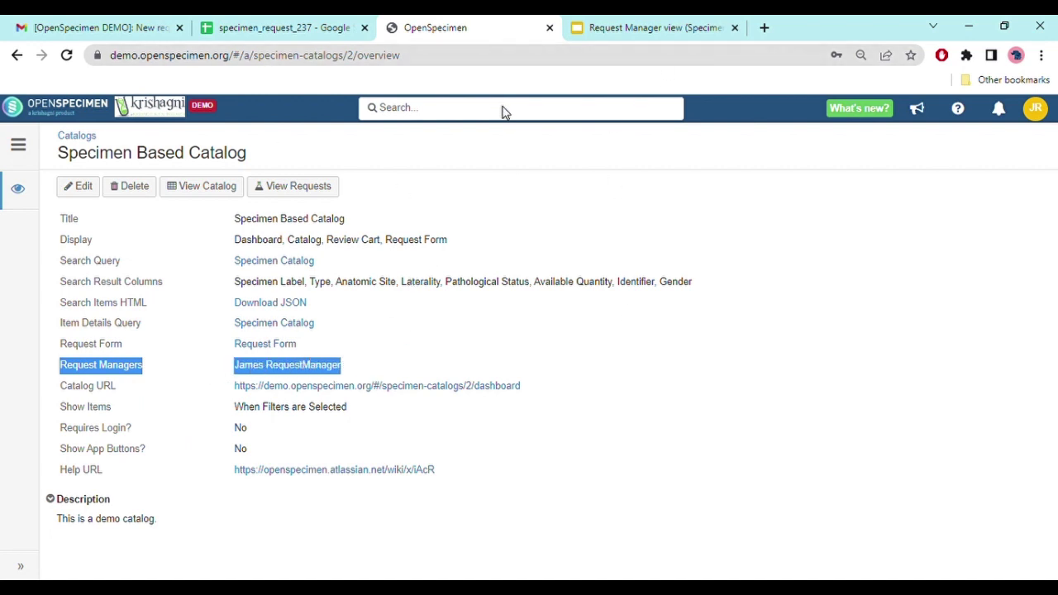
Step: Advance the presentation to the View Requests slide and return to OpenSpecimen to list the requests of the Specimen Based Catalog
click(645, 27)
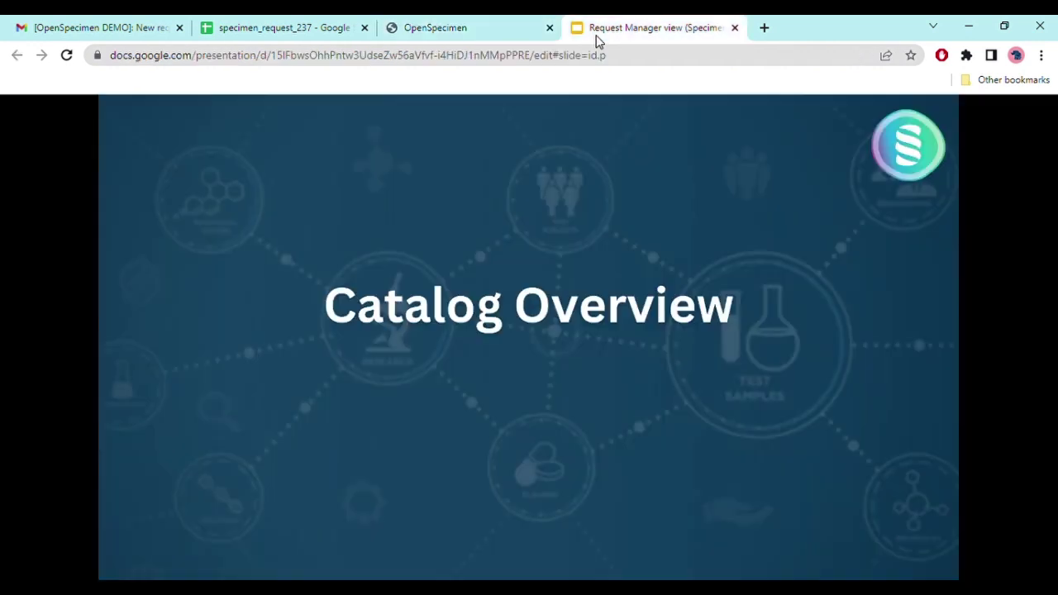
click(589, 296)
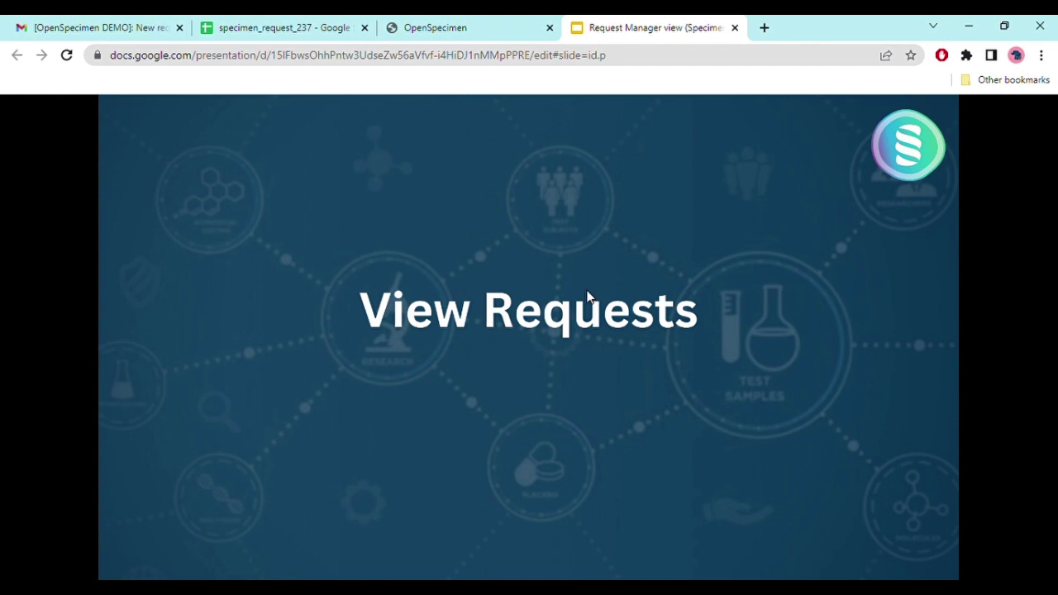
click(480, 32)
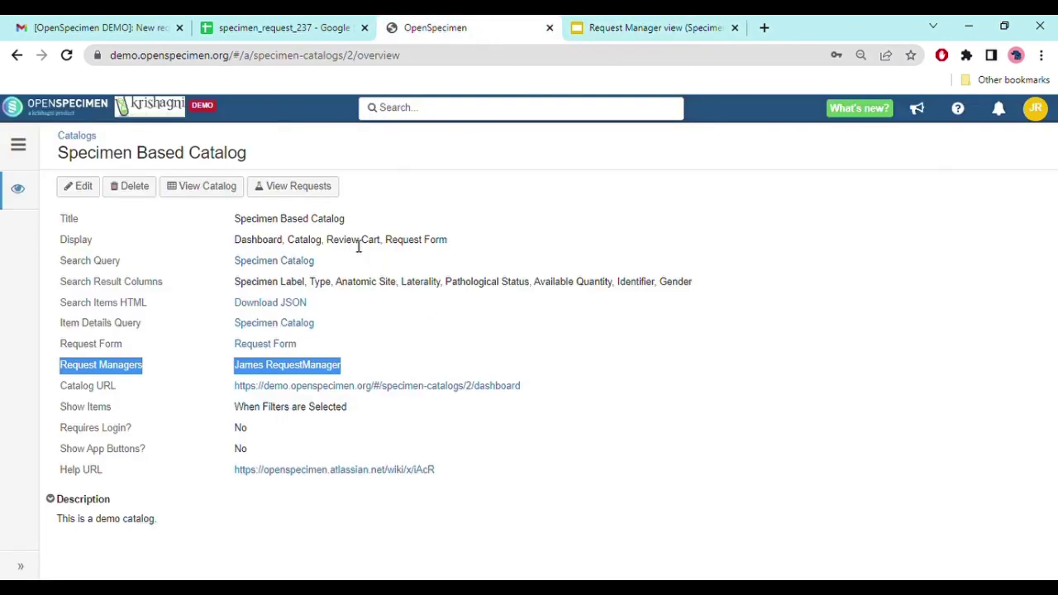
click(297, 188)
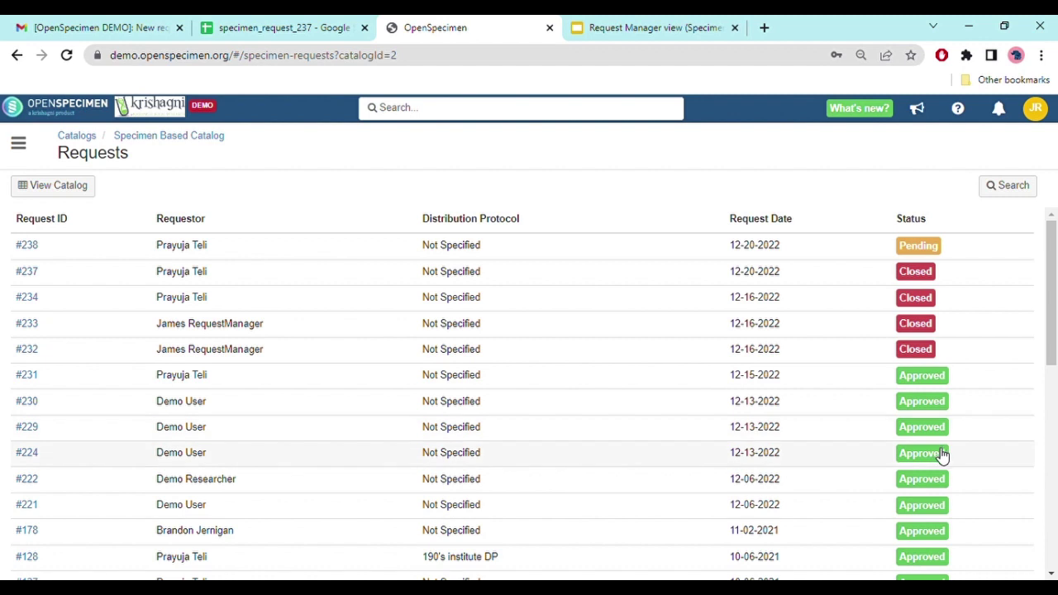
Step: Advance the presentation to the email notification slide and highlight the request number in the new-request email's subject in Gmail
click(621, 27)
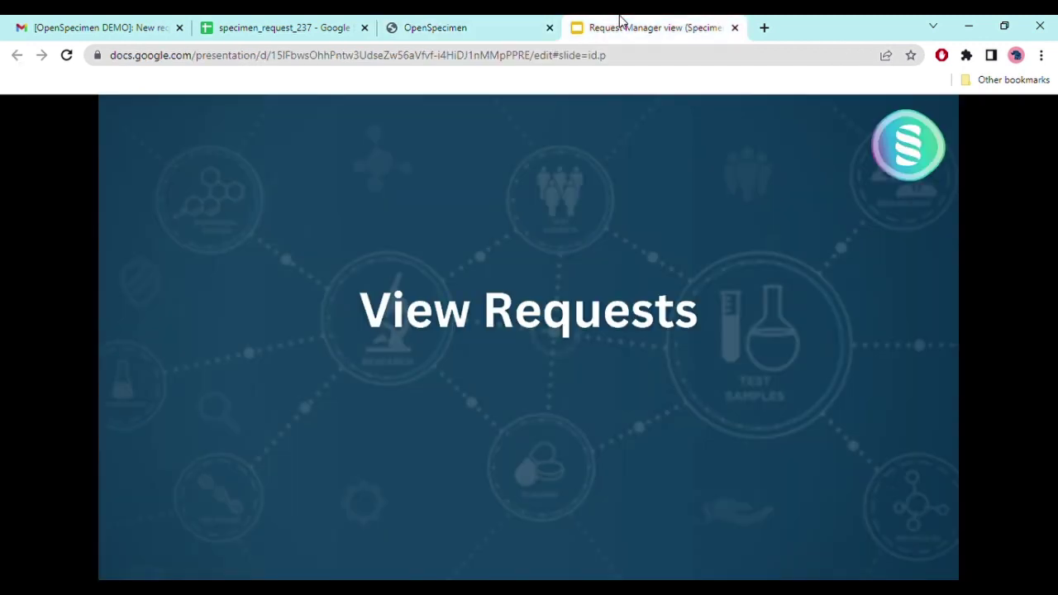
click(554, 278)
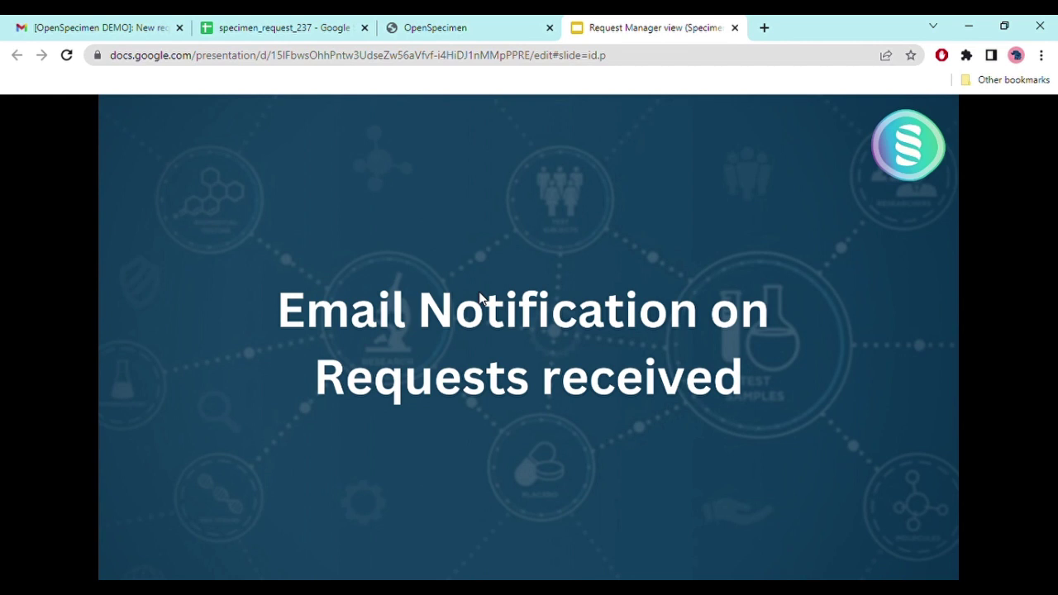
click(483, 25)
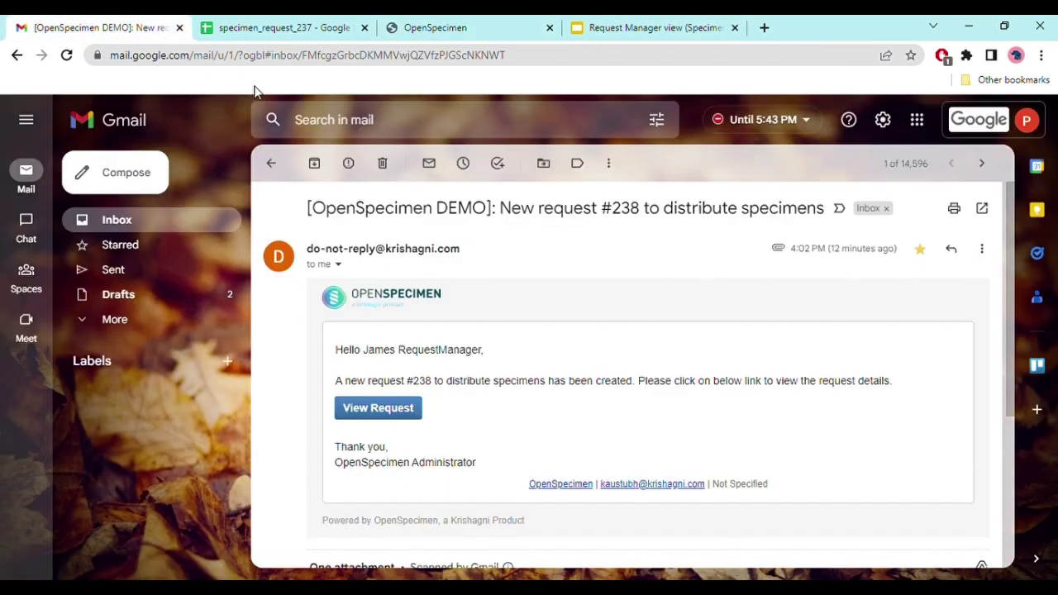
click(88, 29)
drag(602, 218, 677, 219)
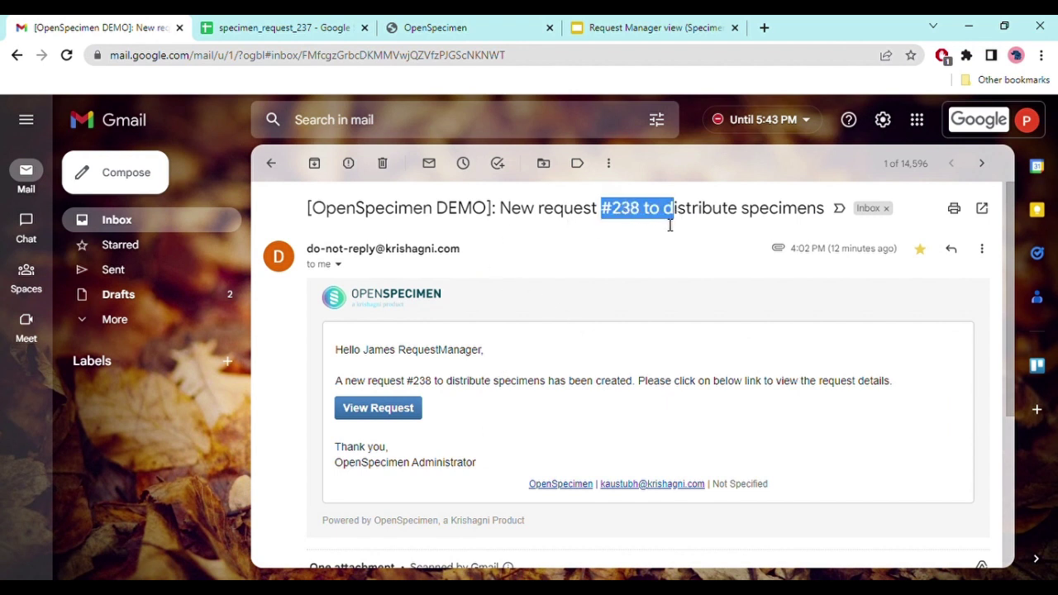
Step: Follow the email's link to the new request and open the pending request's overview from the requests list in OpenSpecimen
click(380, 408)
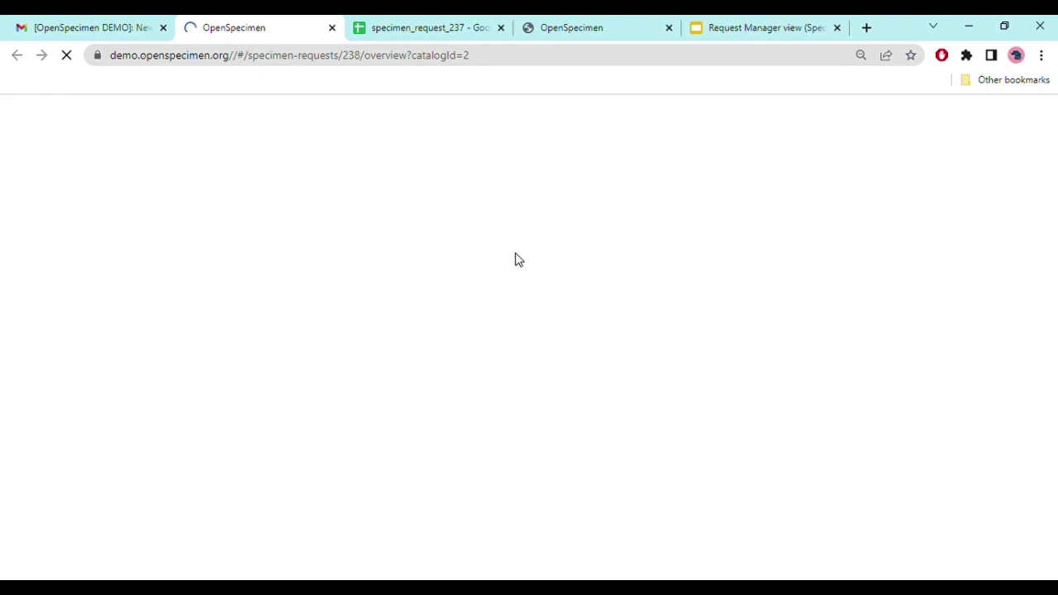
click(593, 32)
click(63, 244)
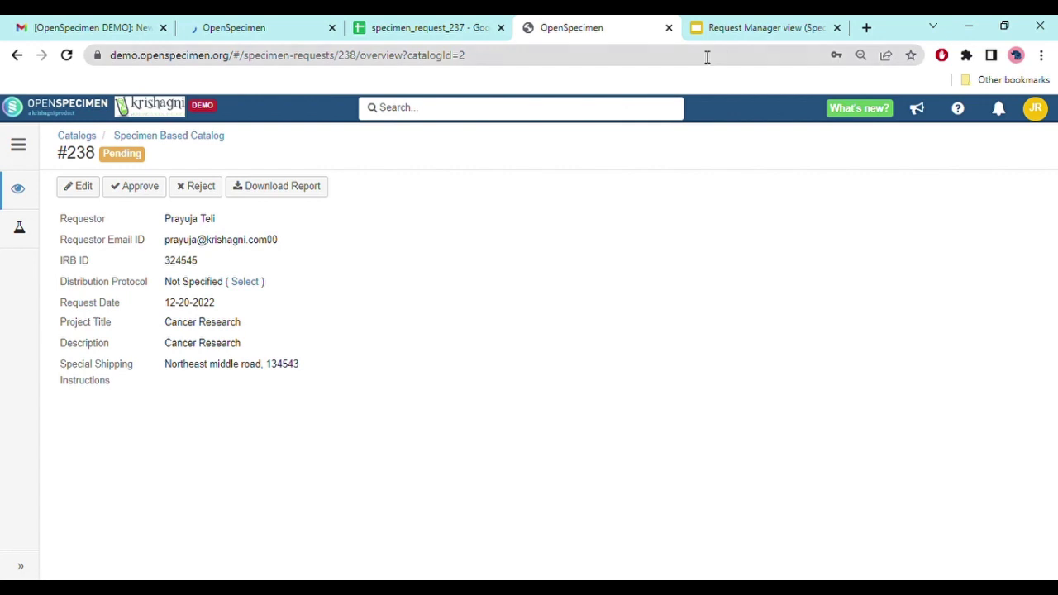
Step: Advance the presentation to the slide on adding or removing specimens by barcode, and open the pending request's specimen list in OpenSpecimen
click(723, 33)
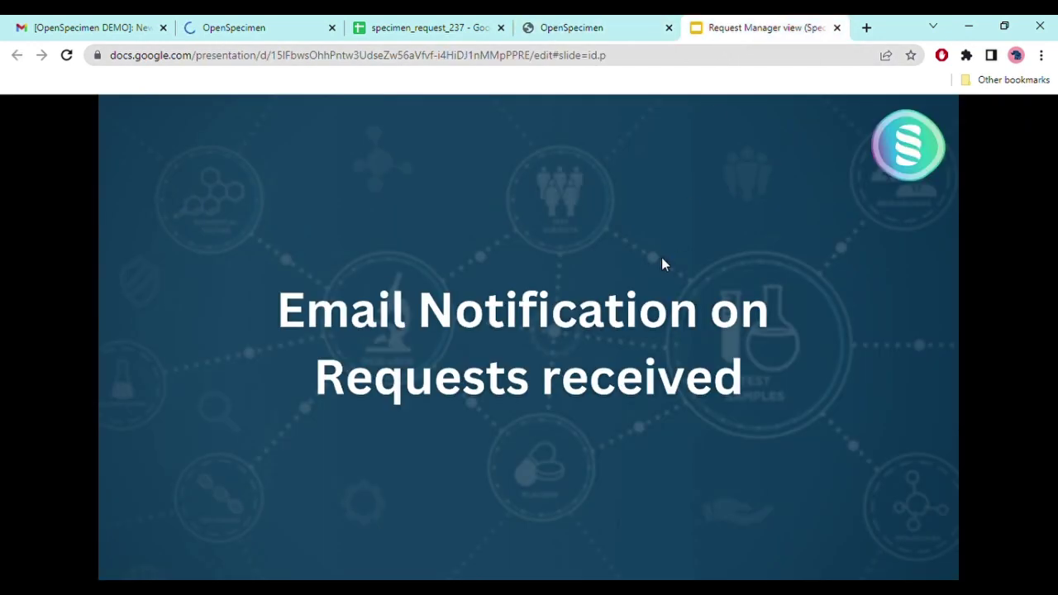
key(Right)
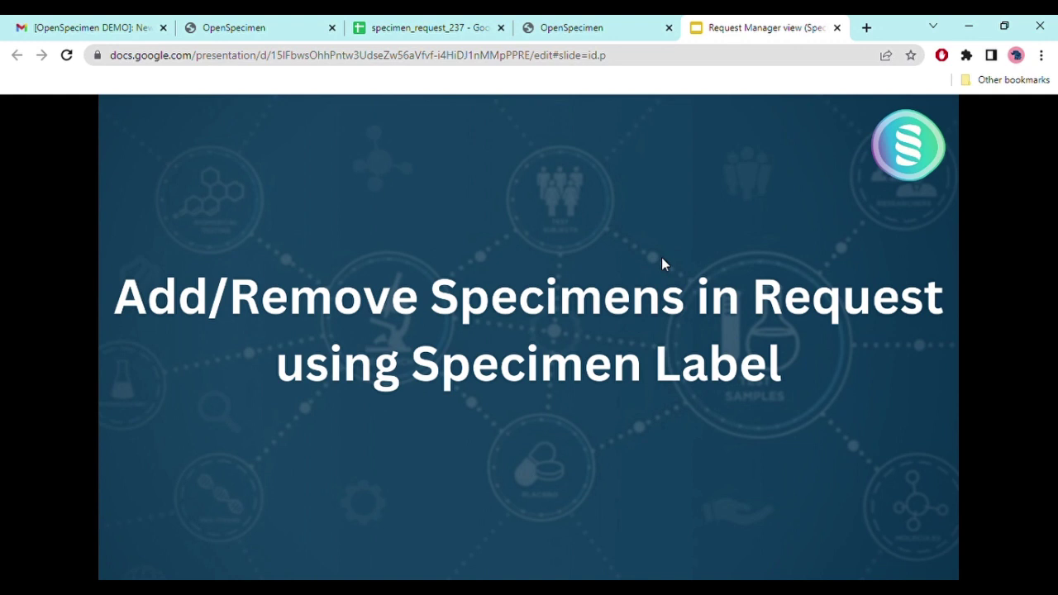
key(Right)
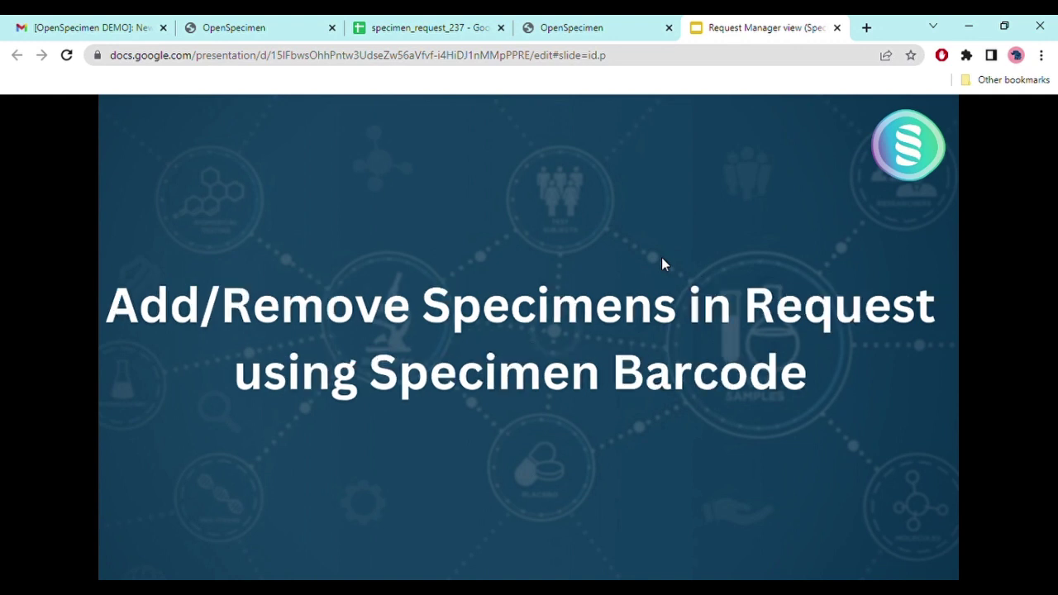
click(575, 27)
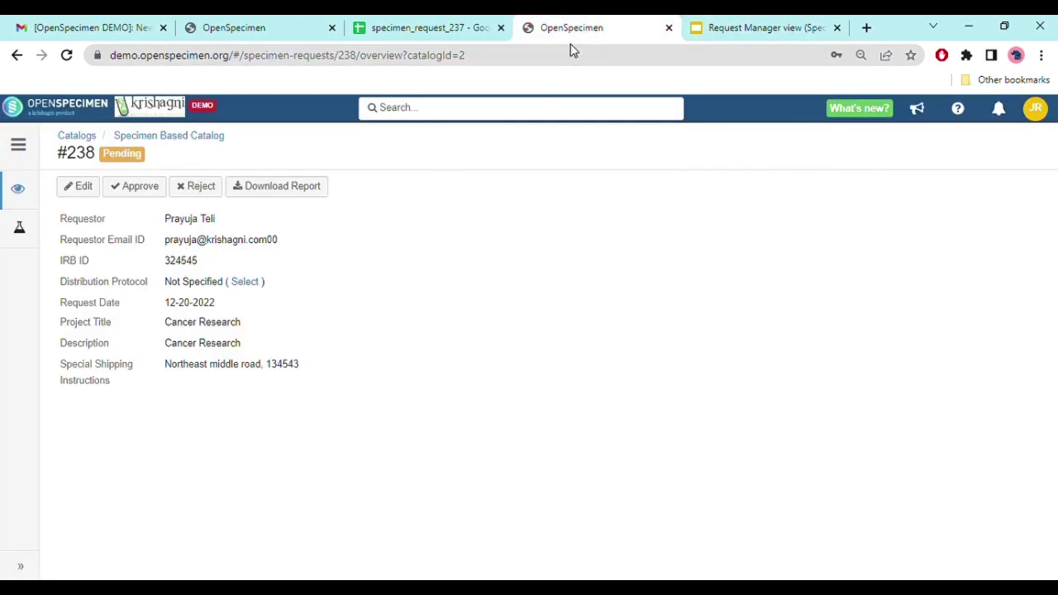
click(11, 240)
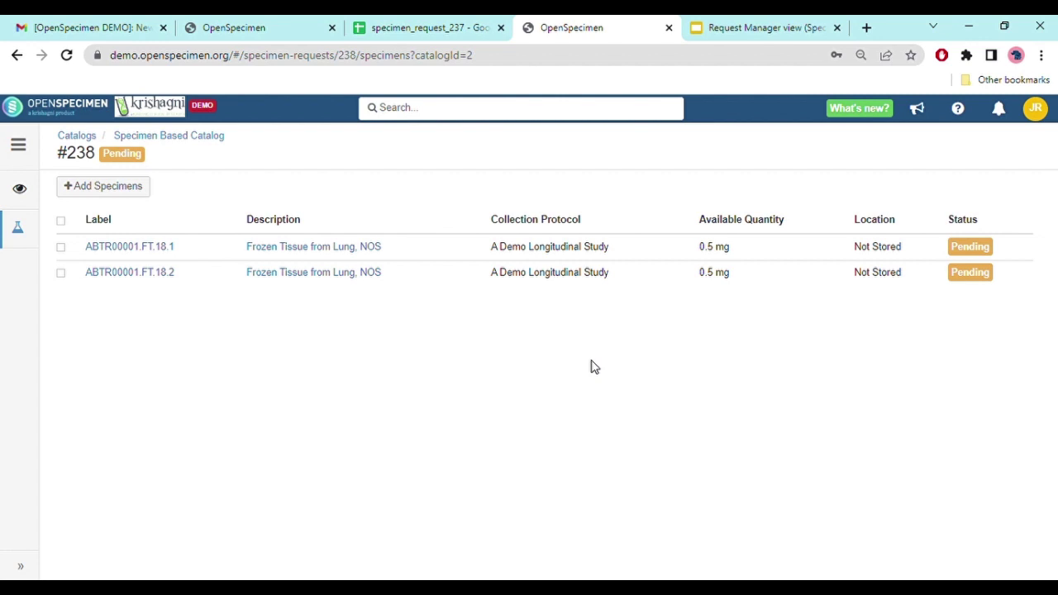
Step: Remove specimen ABTR00001.FT.18.2 from the pending request
click(62, 274)
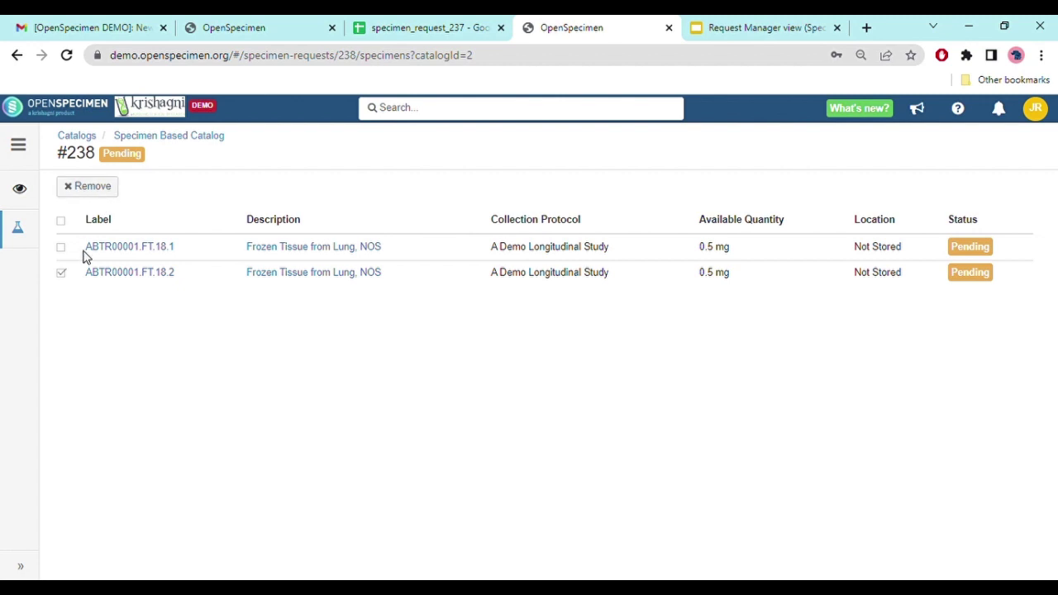
click(63, 274)
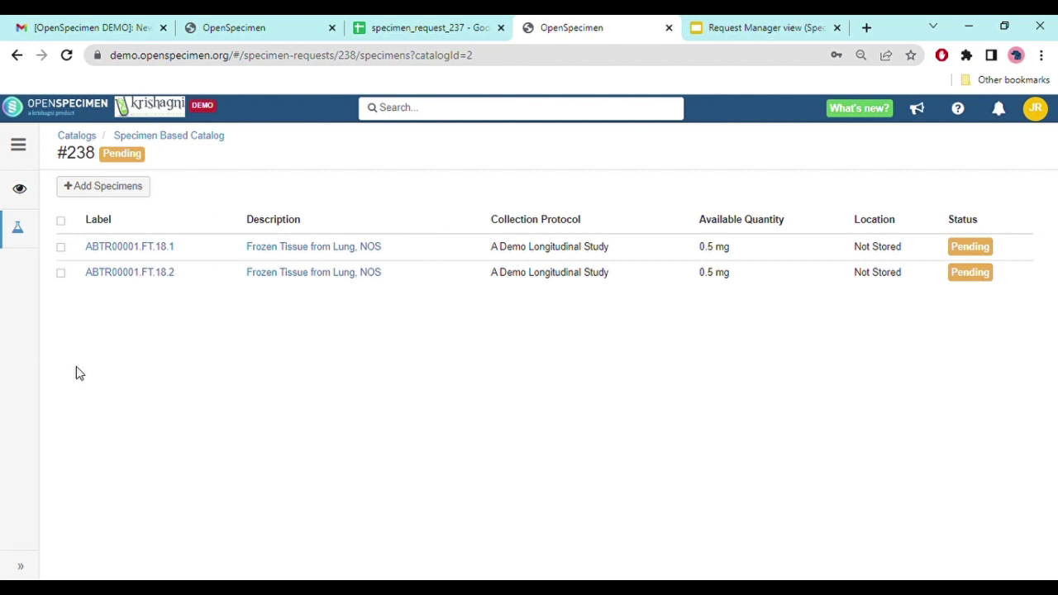
click(62, 274)
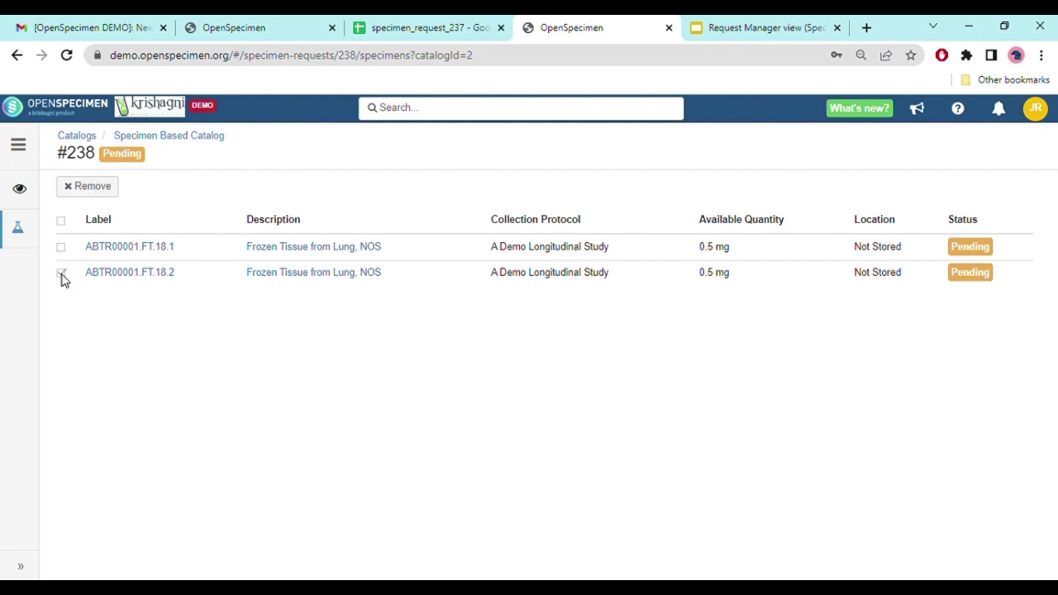
click(93, 187)
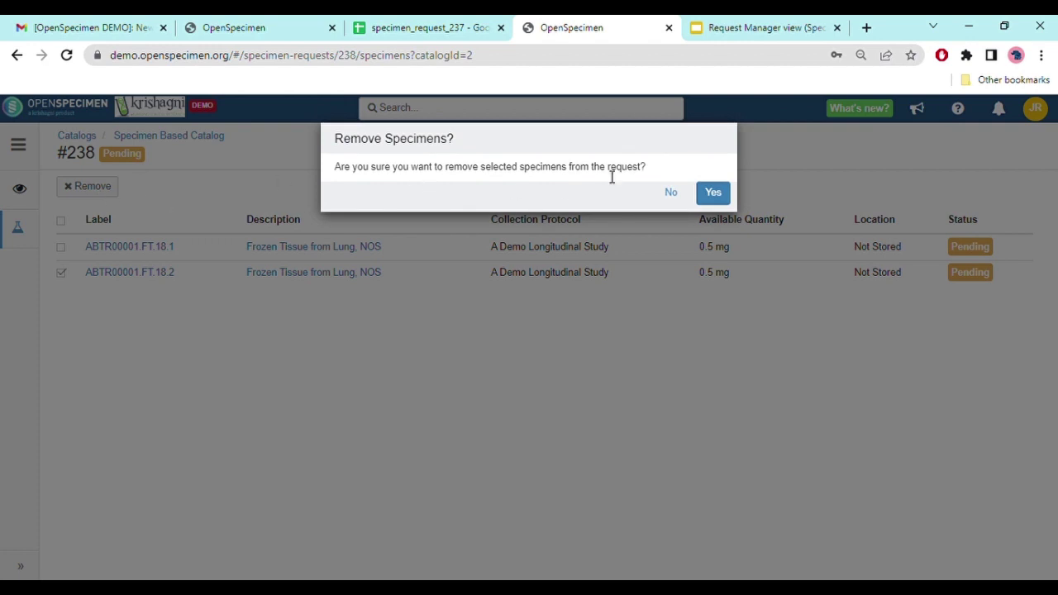
click(725, 196)
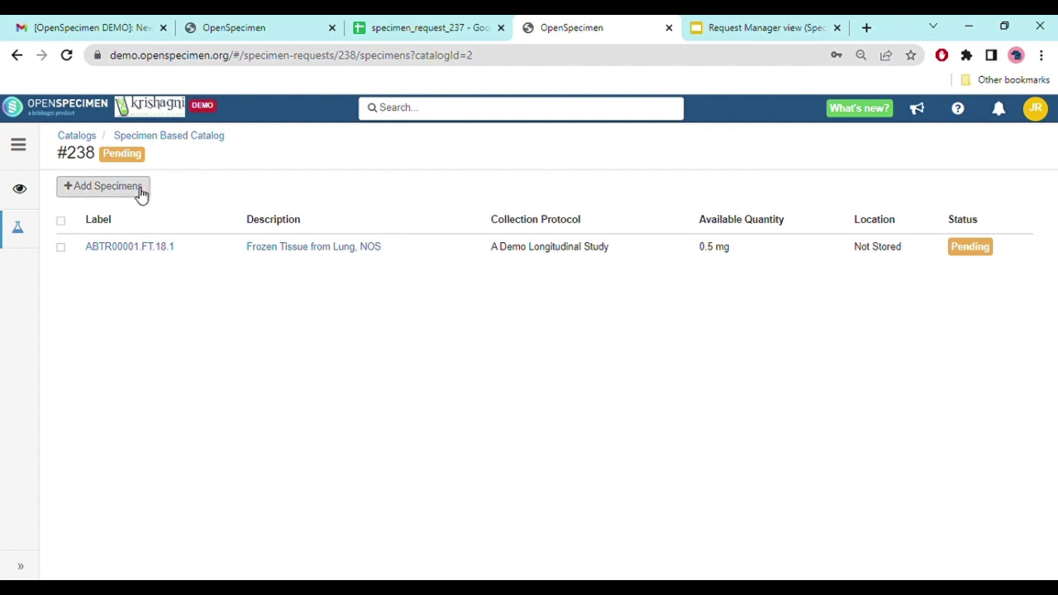
Step: Add the specimen labelled NHC/INT246_UR_1 to the pending request using its specimen label
click(91, 189)
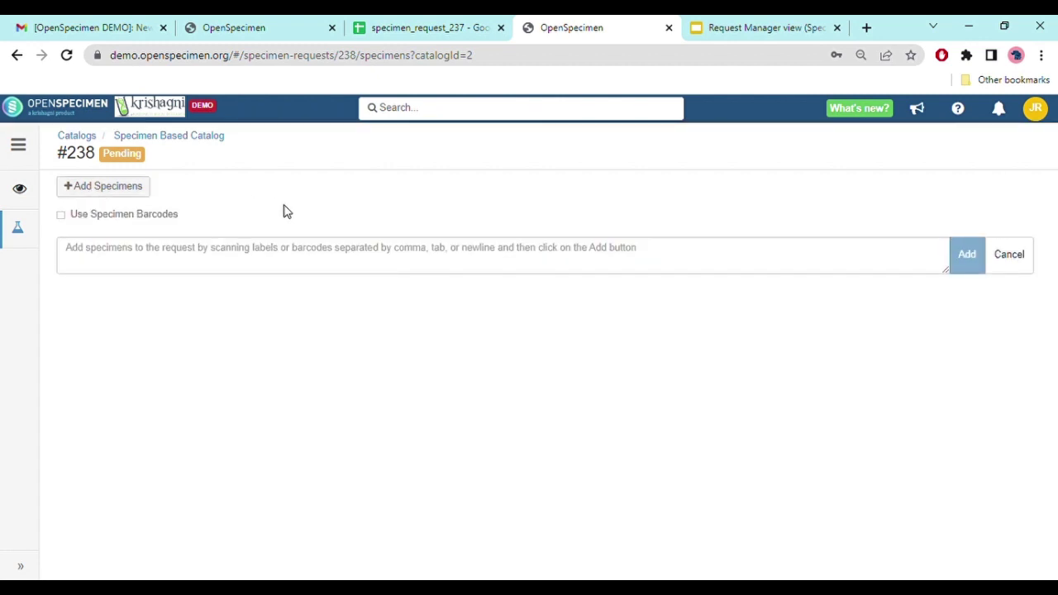
click(132, 271)
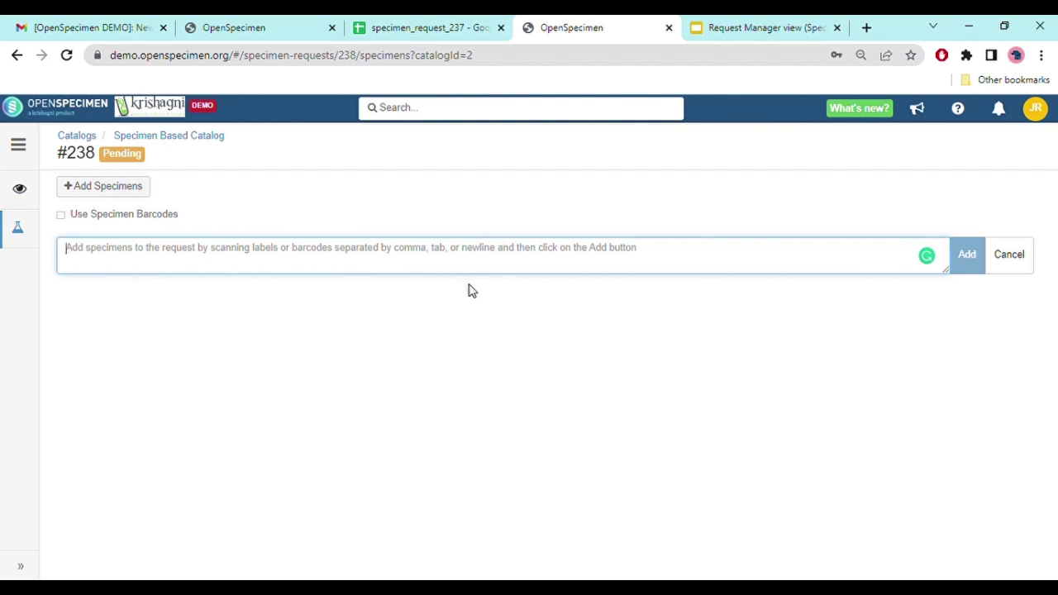
click(438, 577)
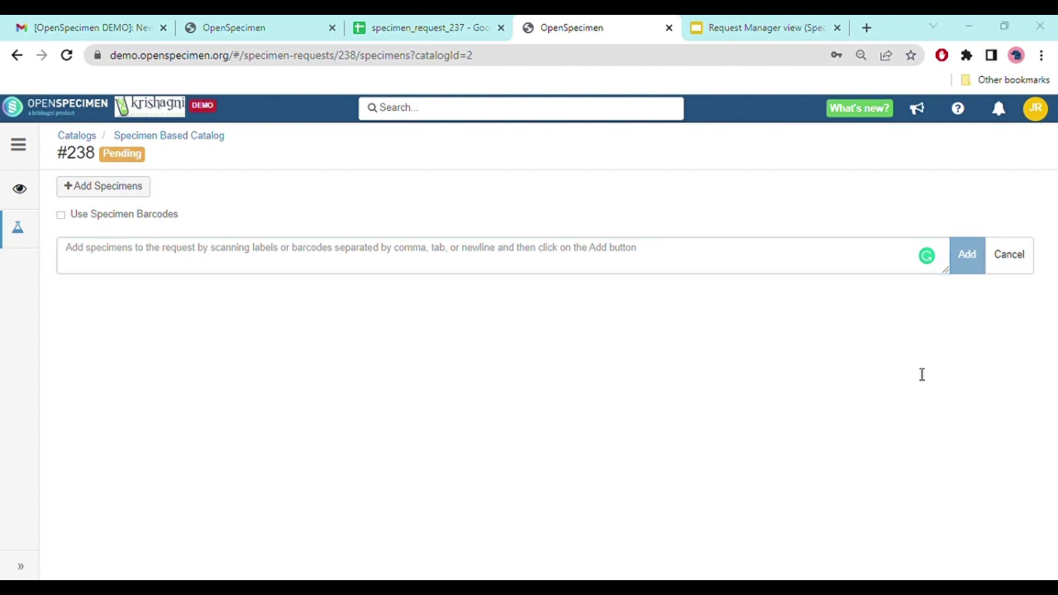
click(463, 265)
text(NHC/INT246_UR_1)
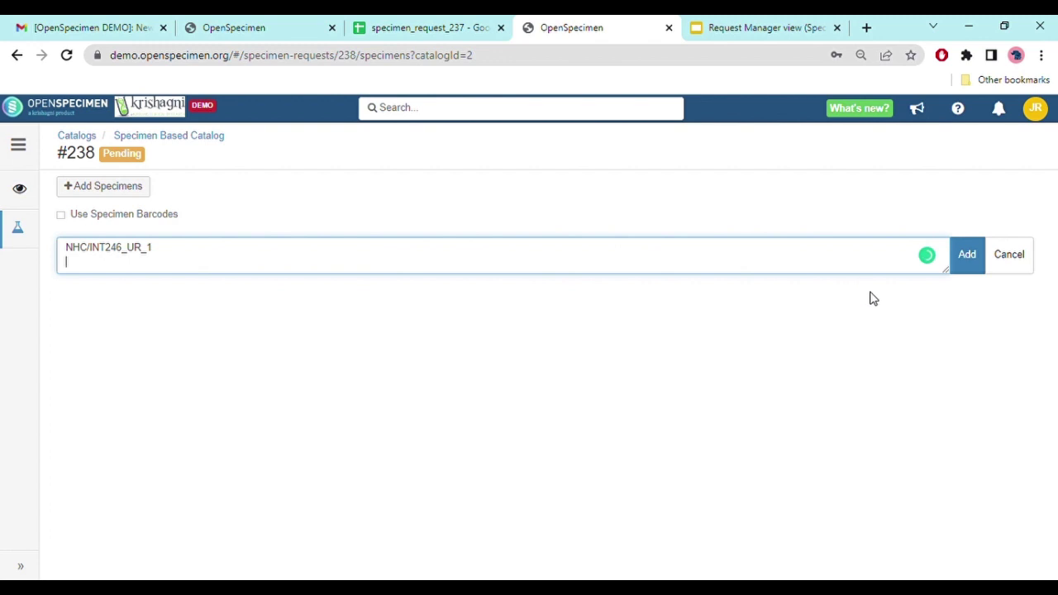
click(979, 272)
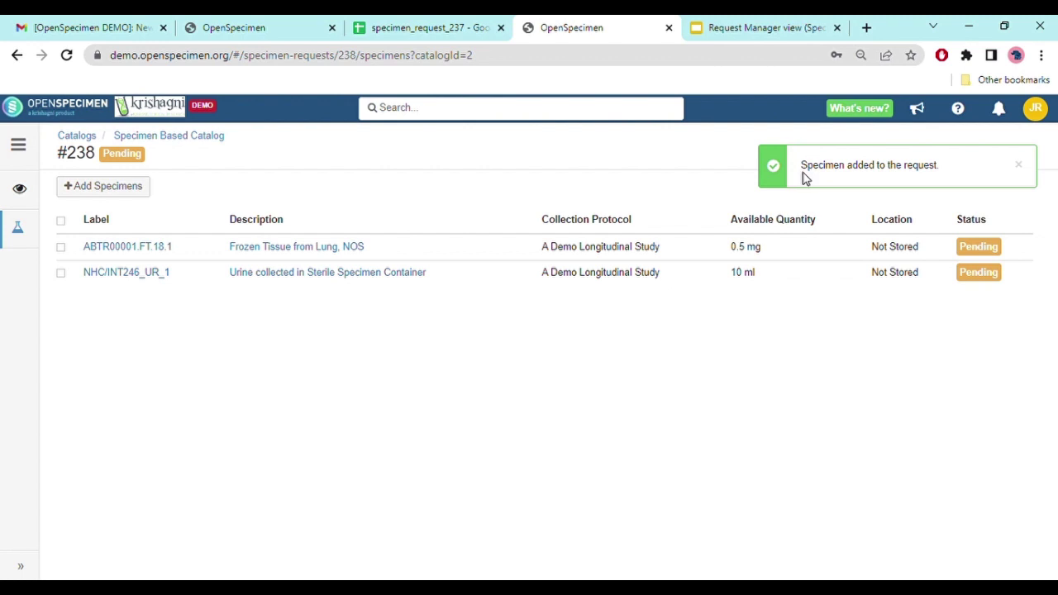
drag(801, 177, 949, 171)
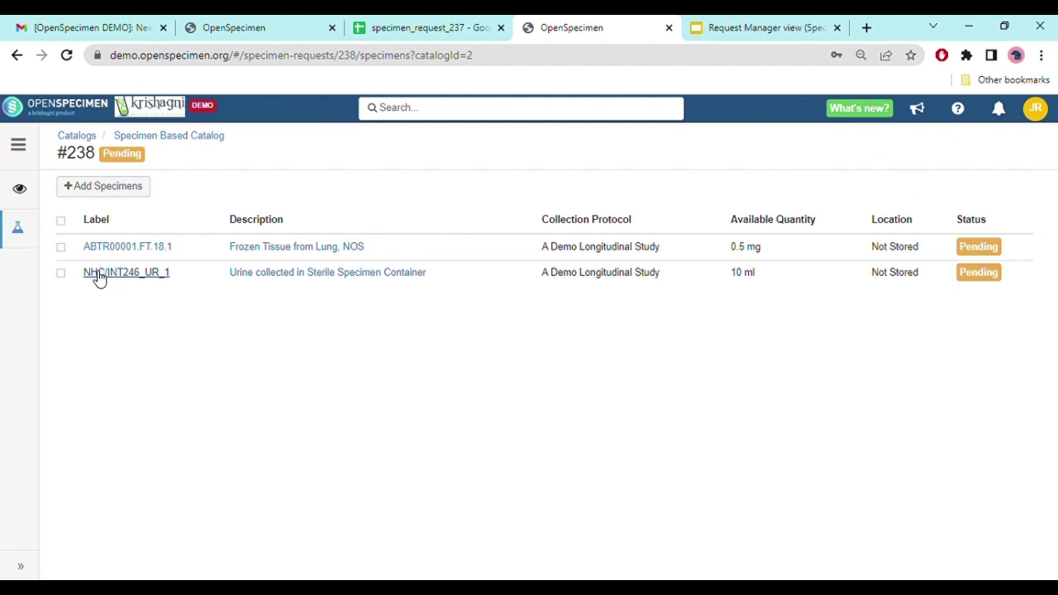
Step: Try to add the specimen with barcode BD7349894 to the pending request, with the use of specimen barcodes enabled
click(143, 198)
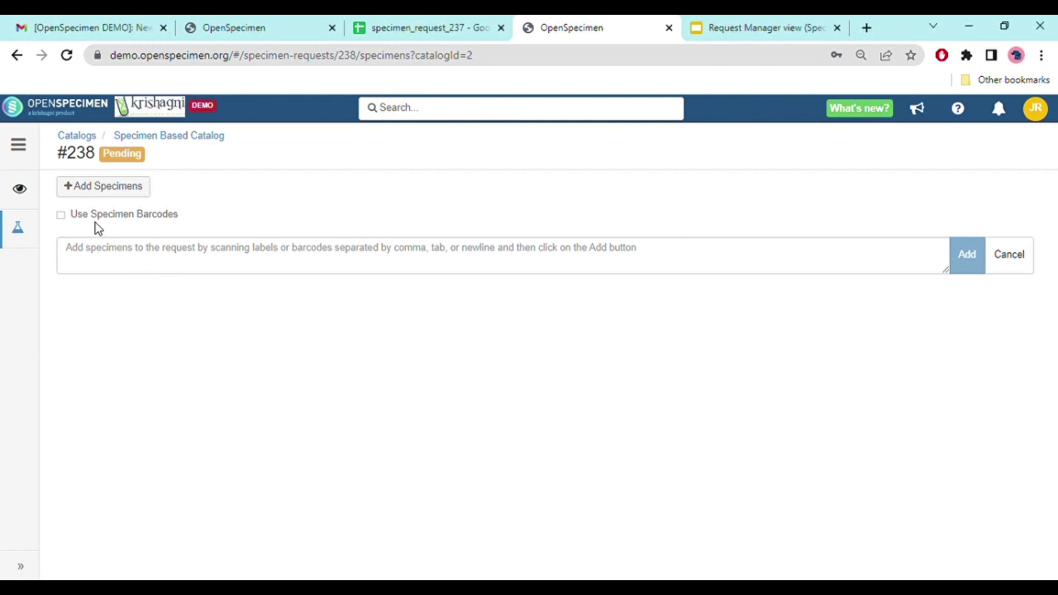
click(62, 216)
click(282, 274)
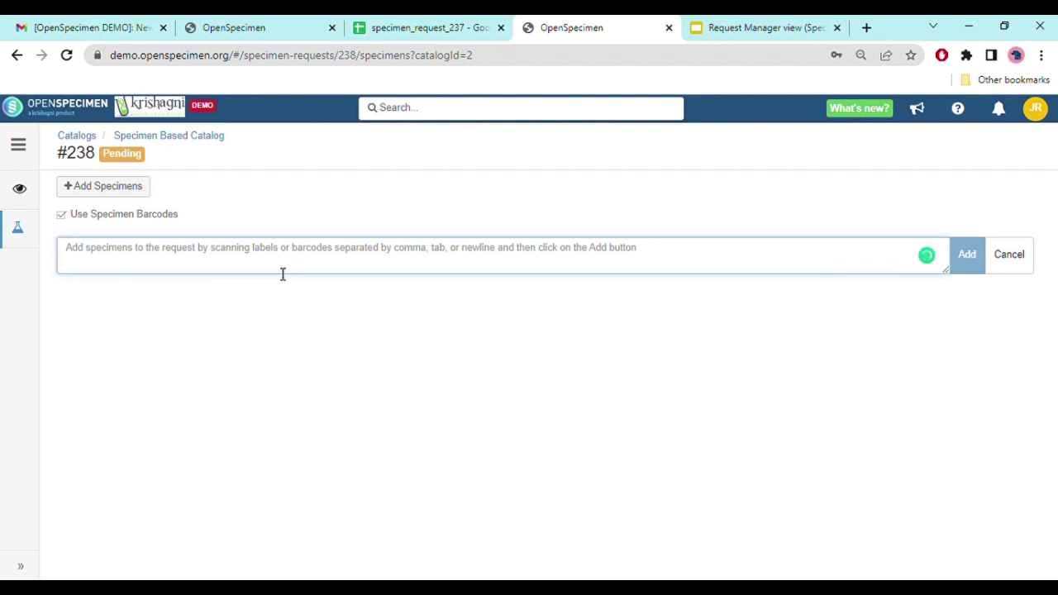
text(BD7349894)
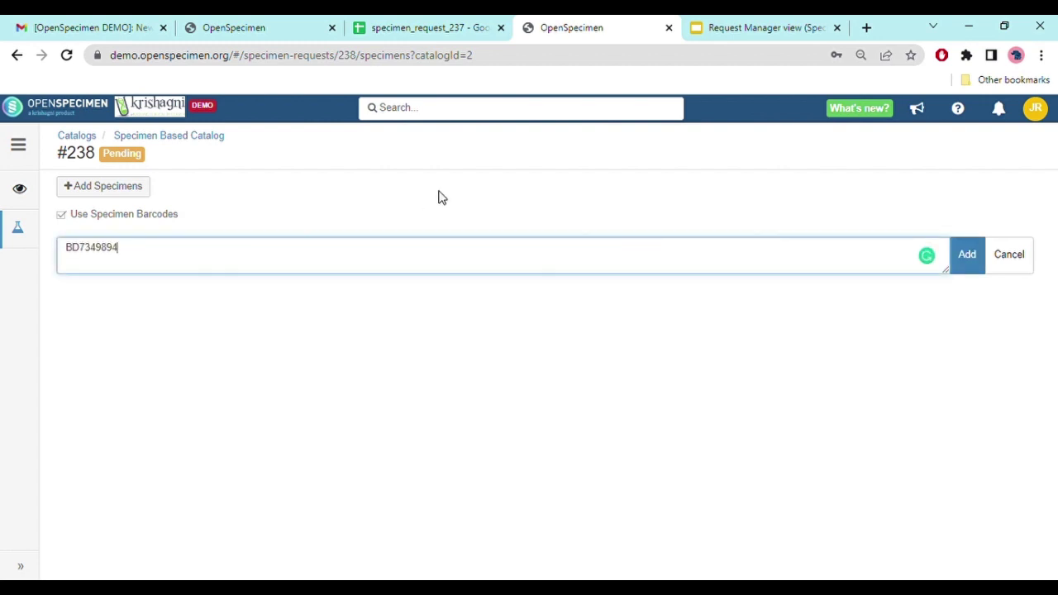
click(967, 259)
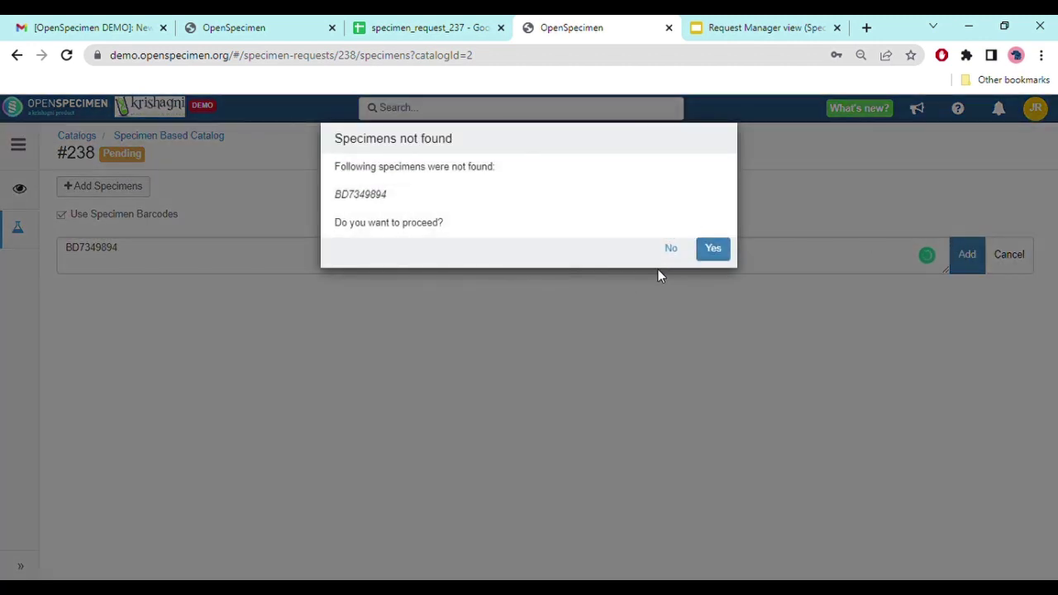
click(714, 250)
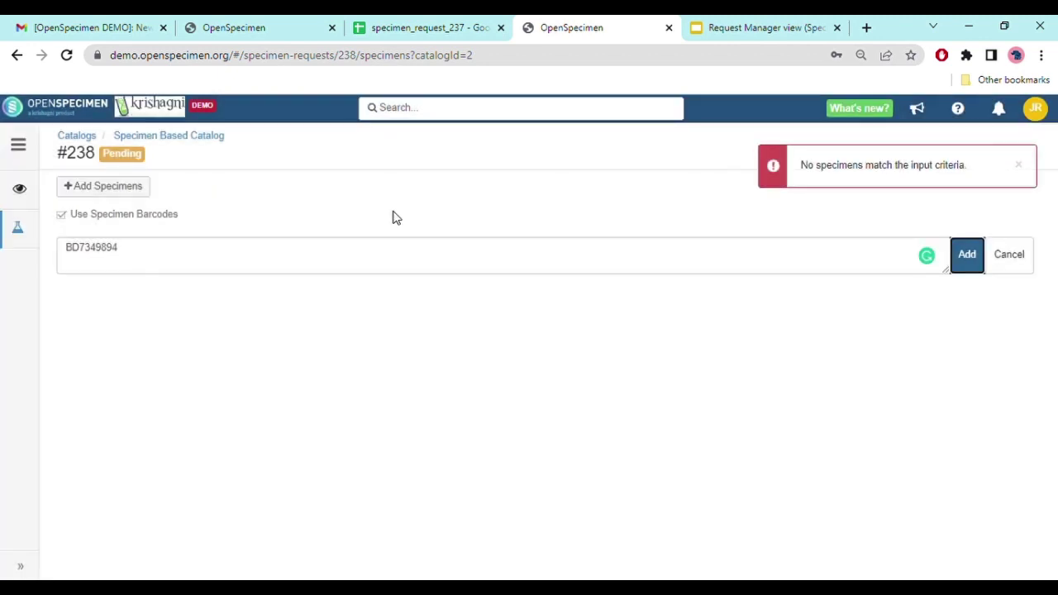
Step: Open the collection protocols in a separate browser tab to look up a specimen barcode, and return to the pending request
click(18, 145)
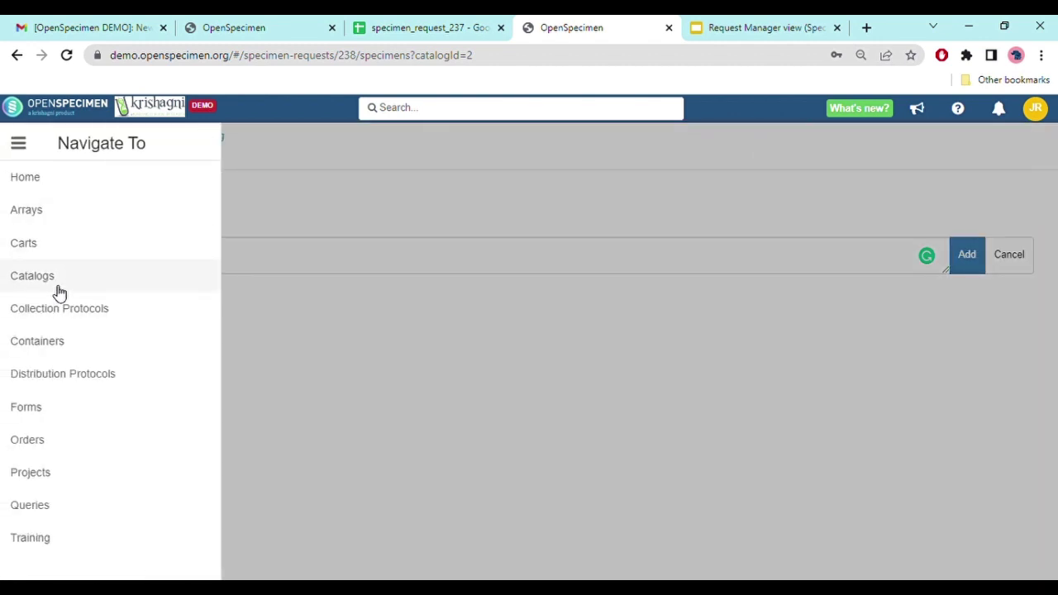
ctrl+click(80, 308)
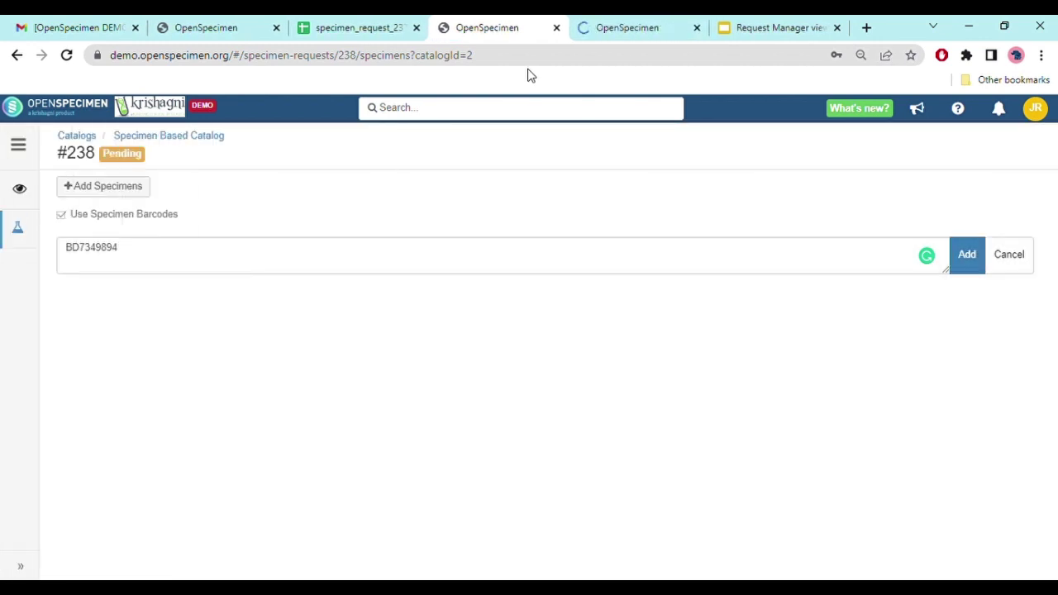
click(603, 25)
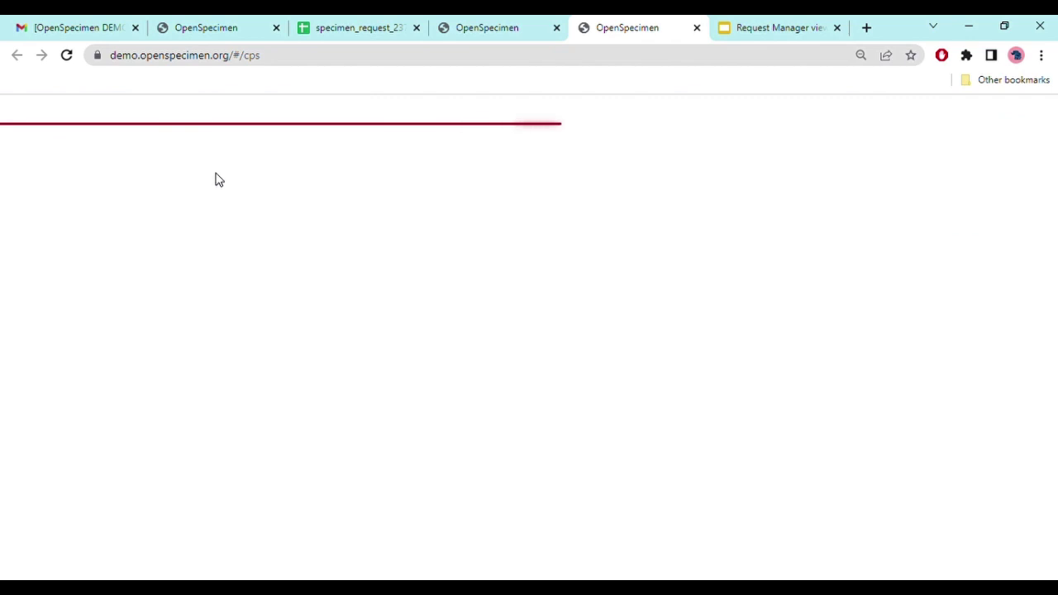
click(504, 23)
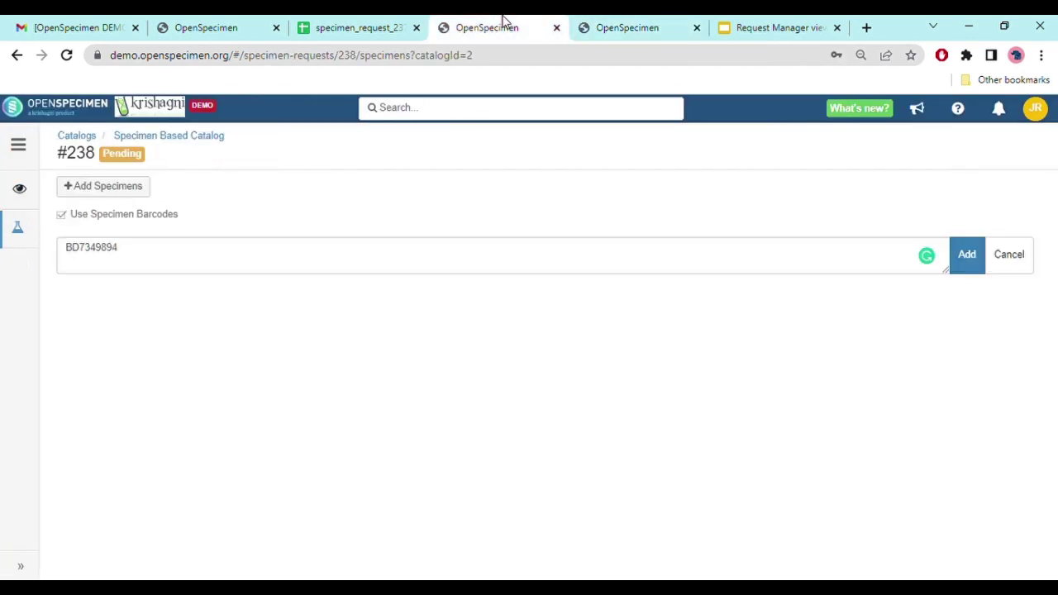
Step: Replace the entered barcode with B6645957 and add that specimen to the pending request
click(123, 262)
key(ctrl+a)
text(B6645957)
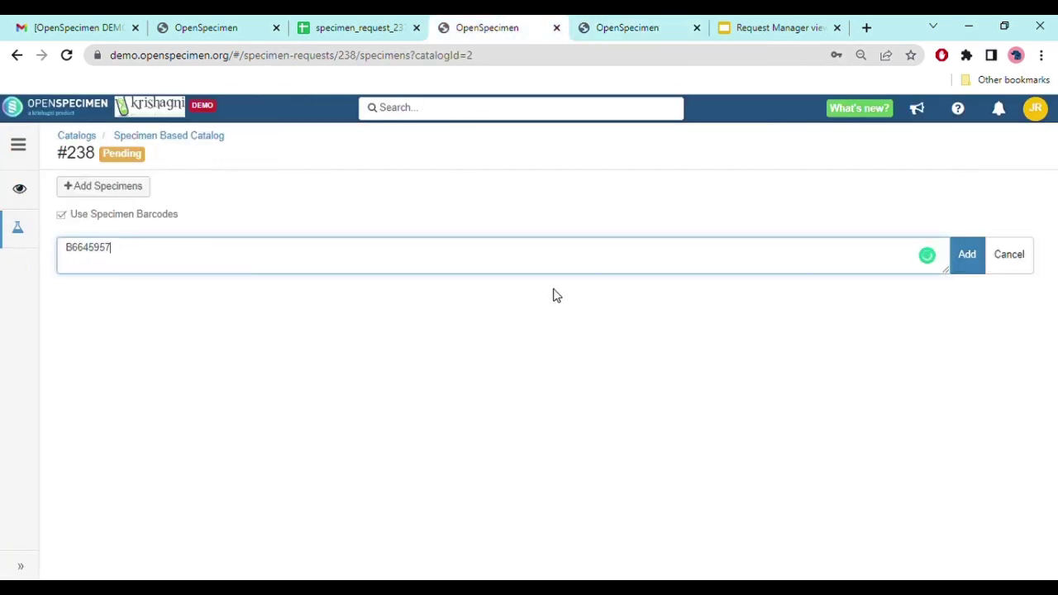
click(976, 268)
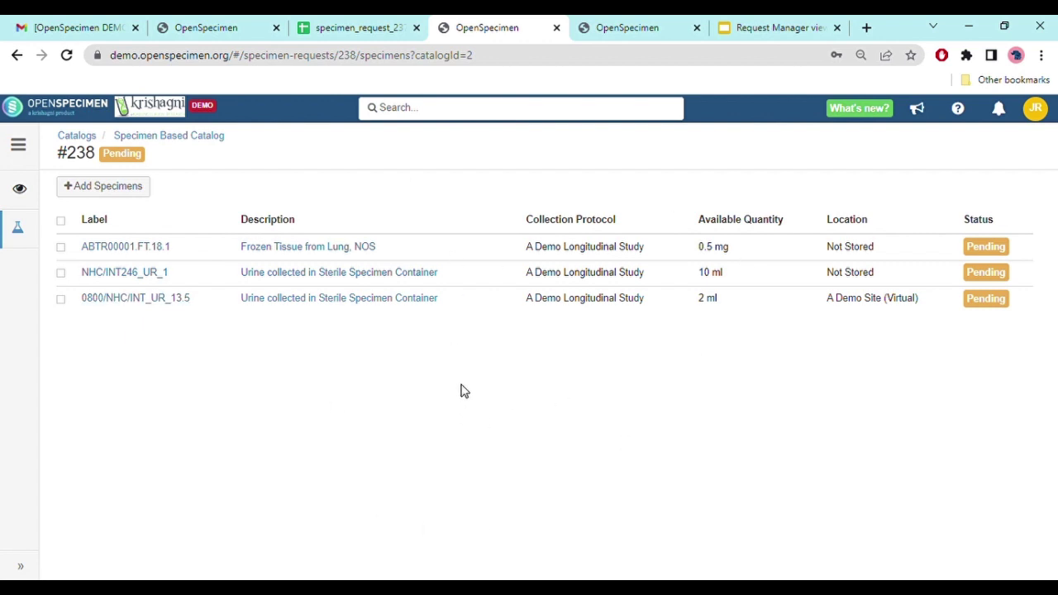
Step: Open the pending request's overview, and advance the presentation to the Actions on Request slide before returning to the request in OpenSpecimen
click(36, 212)
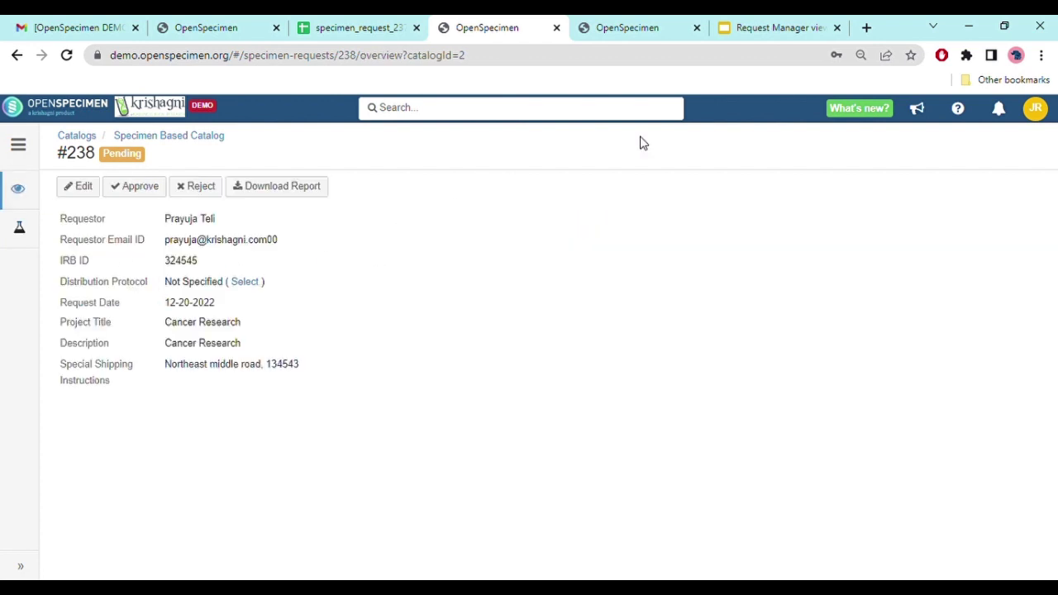
click(737, 33)
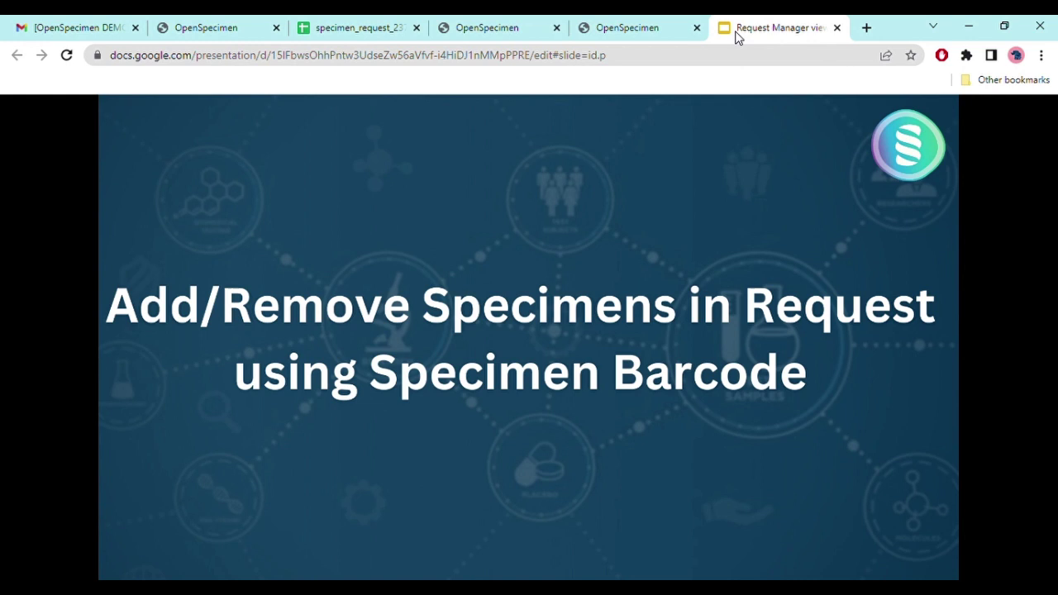
click(628, 323)
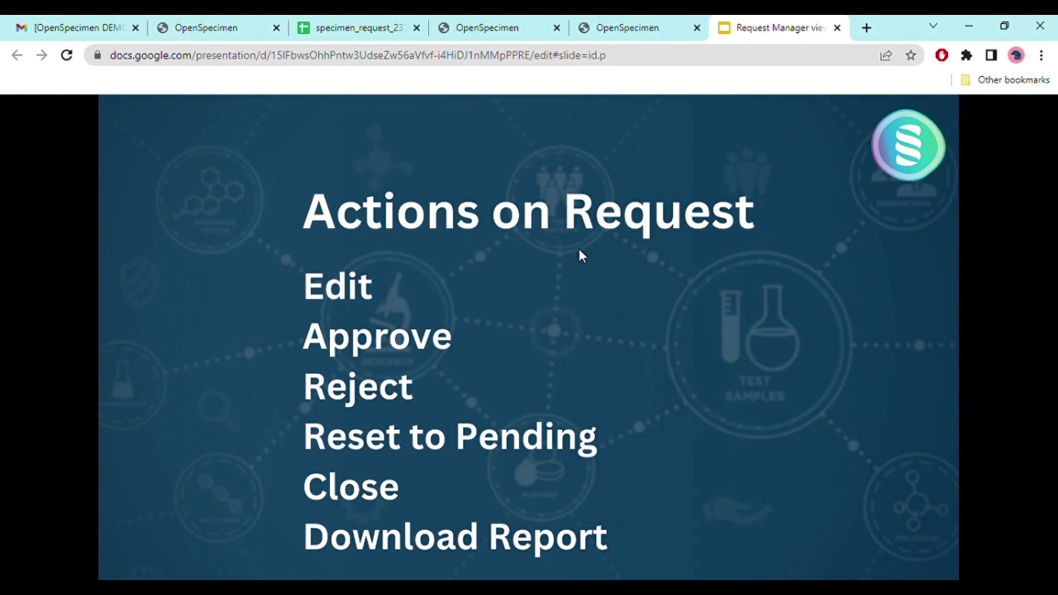
click(626, 31)
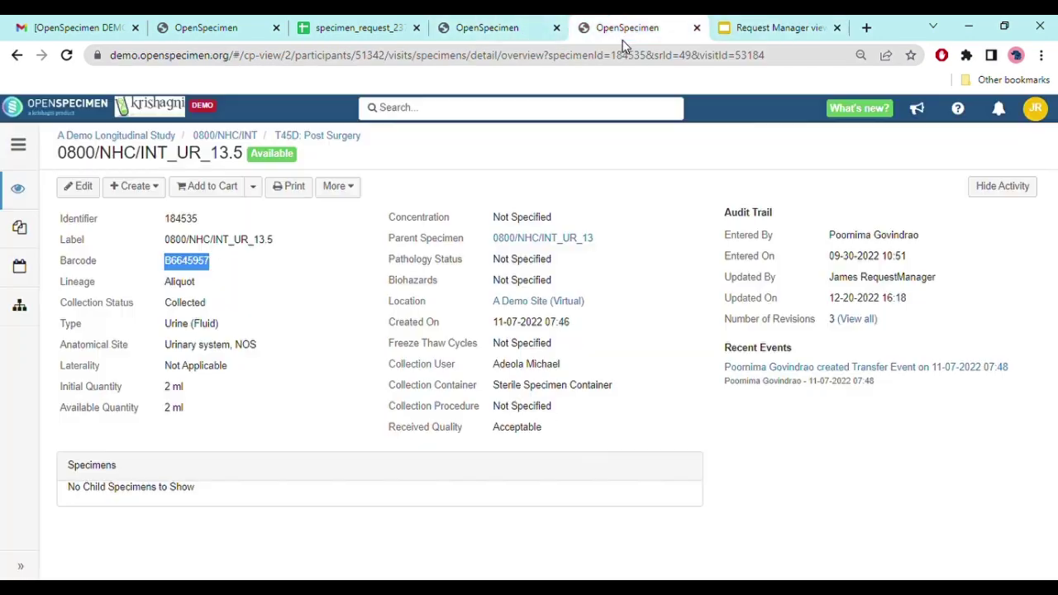
click(529, 29)
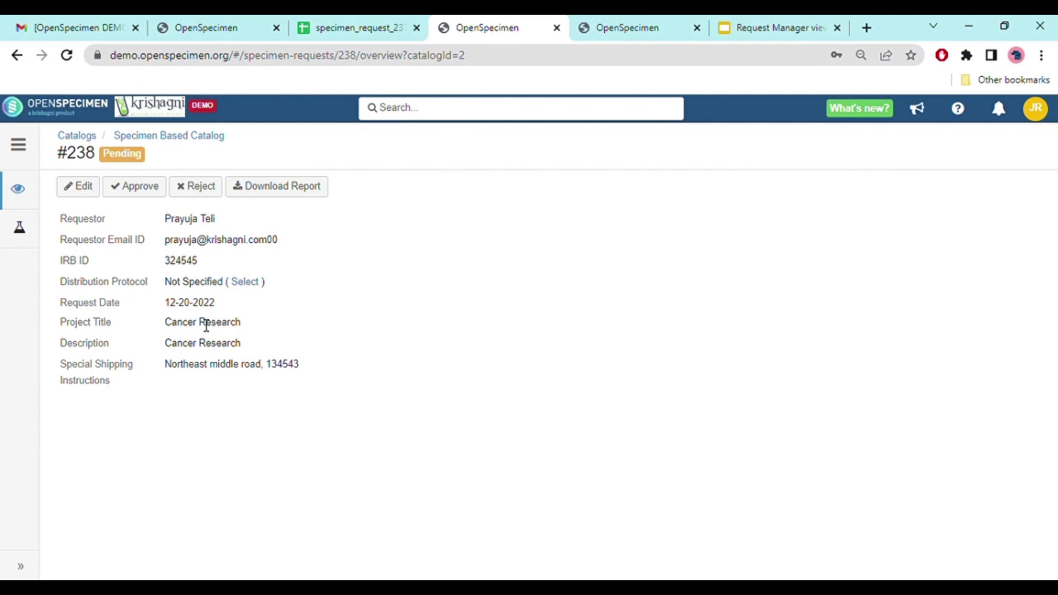
Step: Approve the pending request with the approval comment "Approving specimen for demo purpose", leaving the notified users empty
click(124, 192)
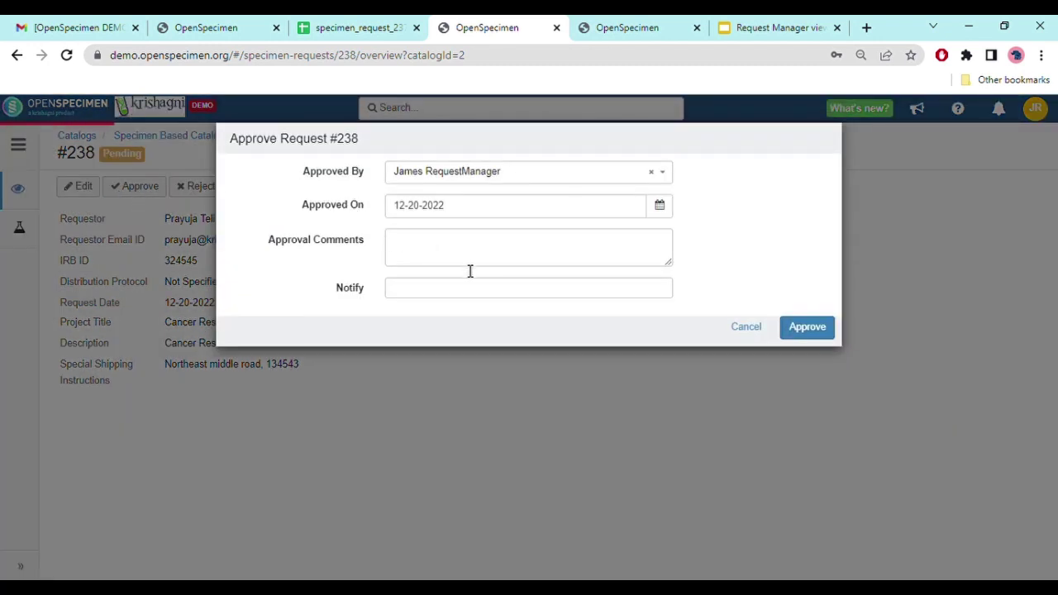
drag(306, 175, 382, 182)
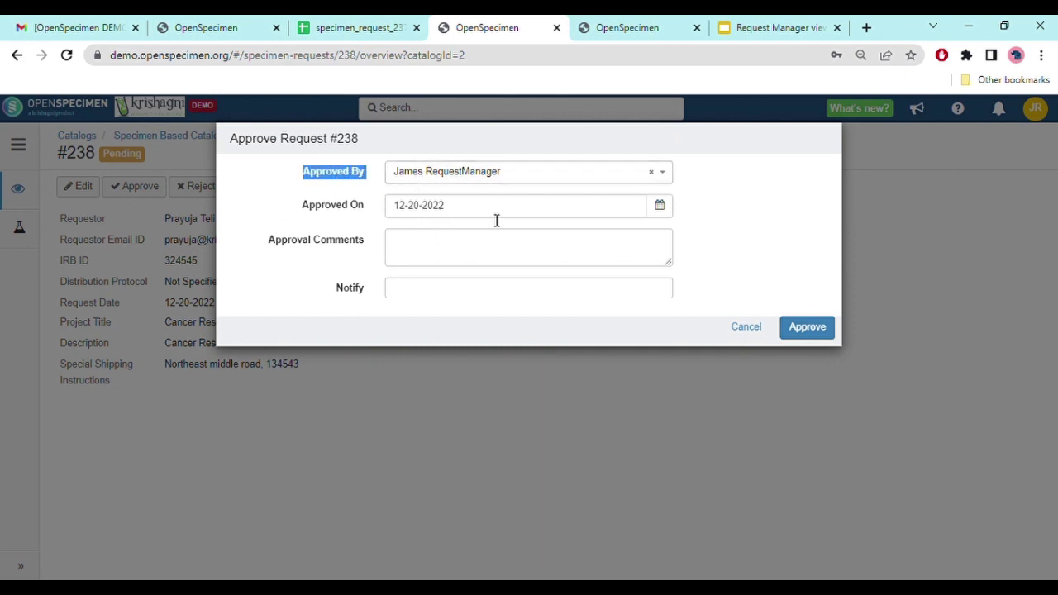
click(446, 261)
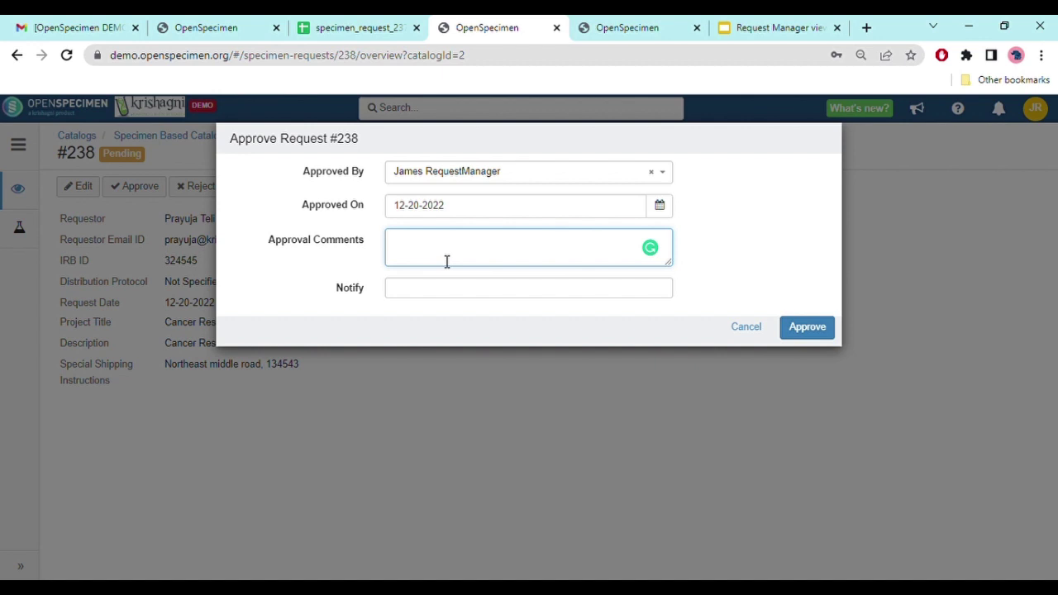
text(Approving specimen for remo uurpose)
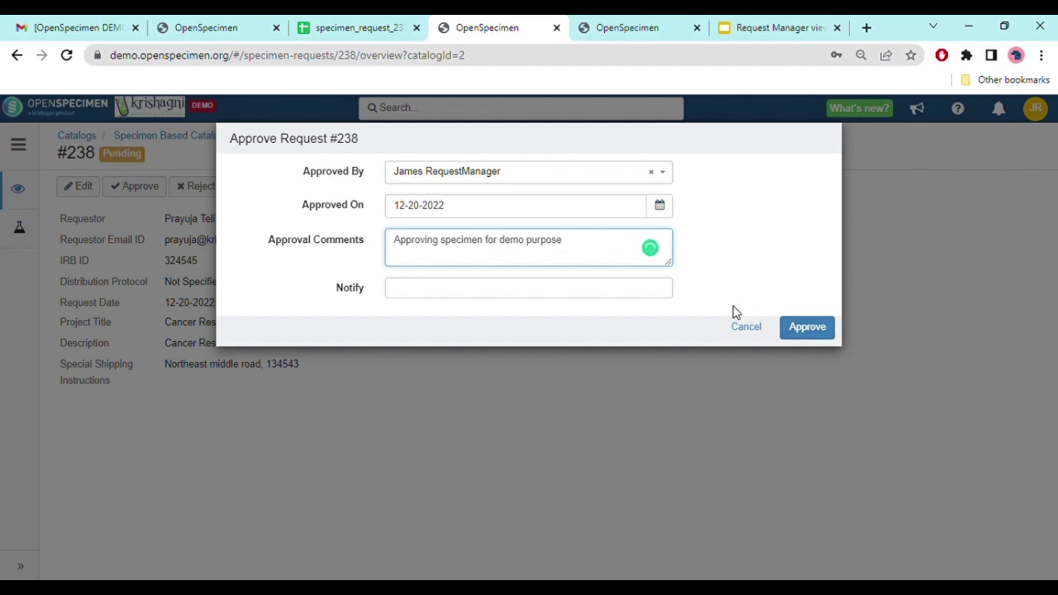
click(533, 303)
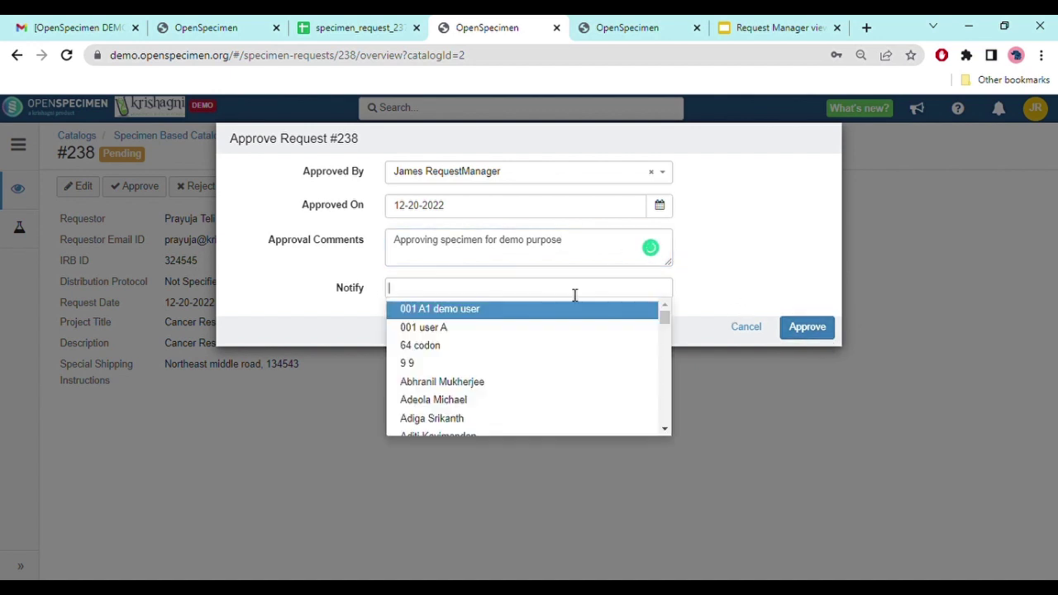
click(695, 296)
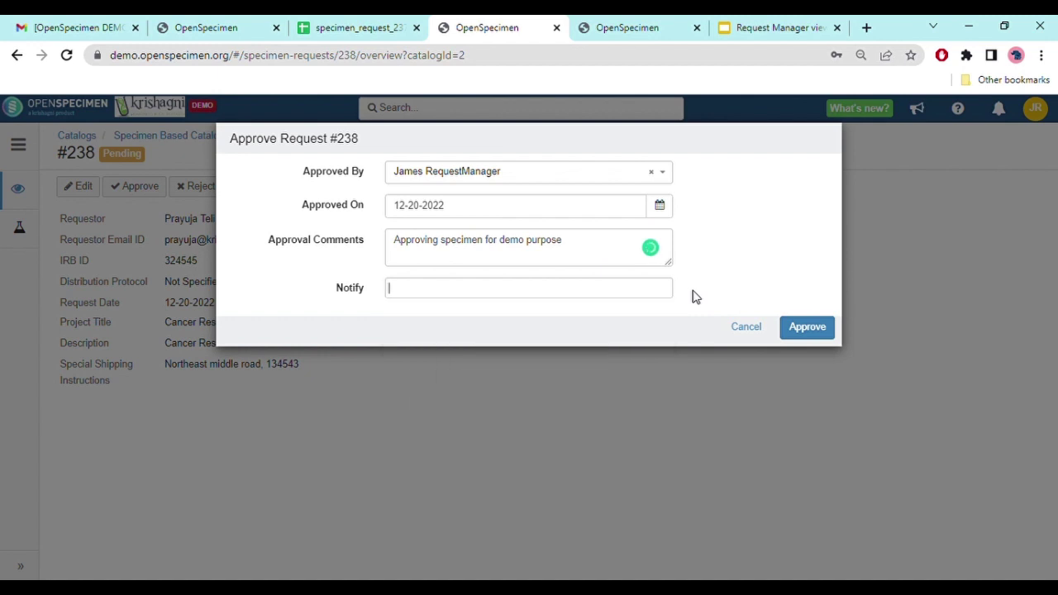
click(823, 341)
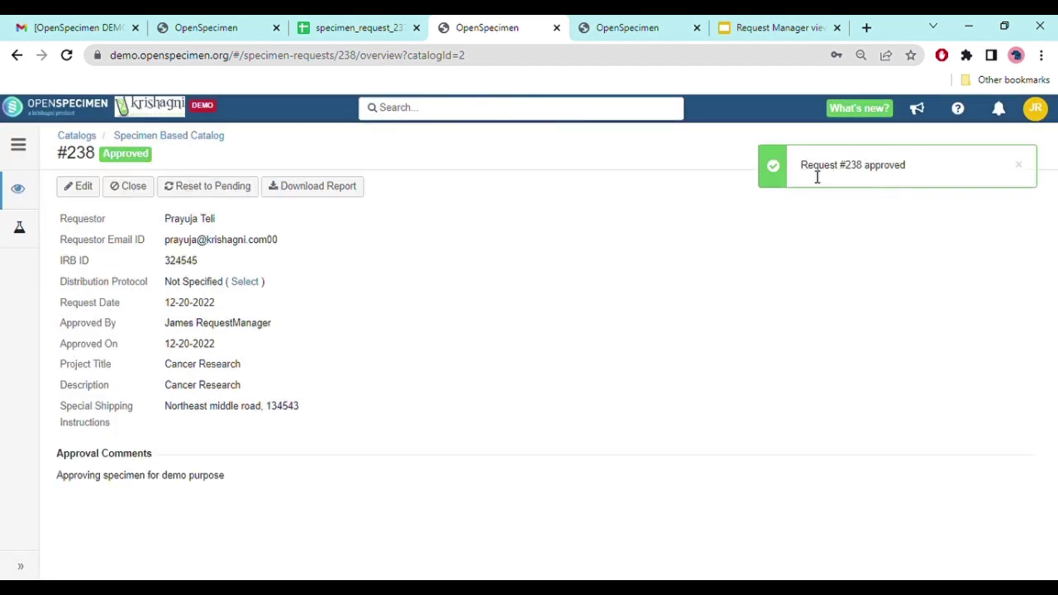
Step: Examine the approved request's specimen list and the distribution options offered for specimen ABTR00001.FT.18.1
drag(806, 166, 935, 167)
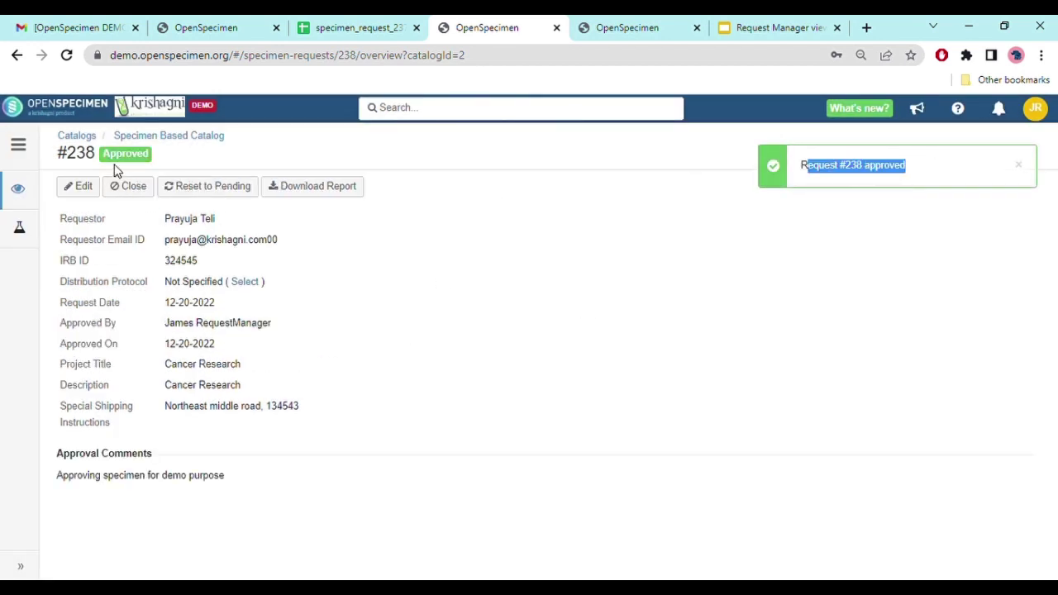
click(19, 227)
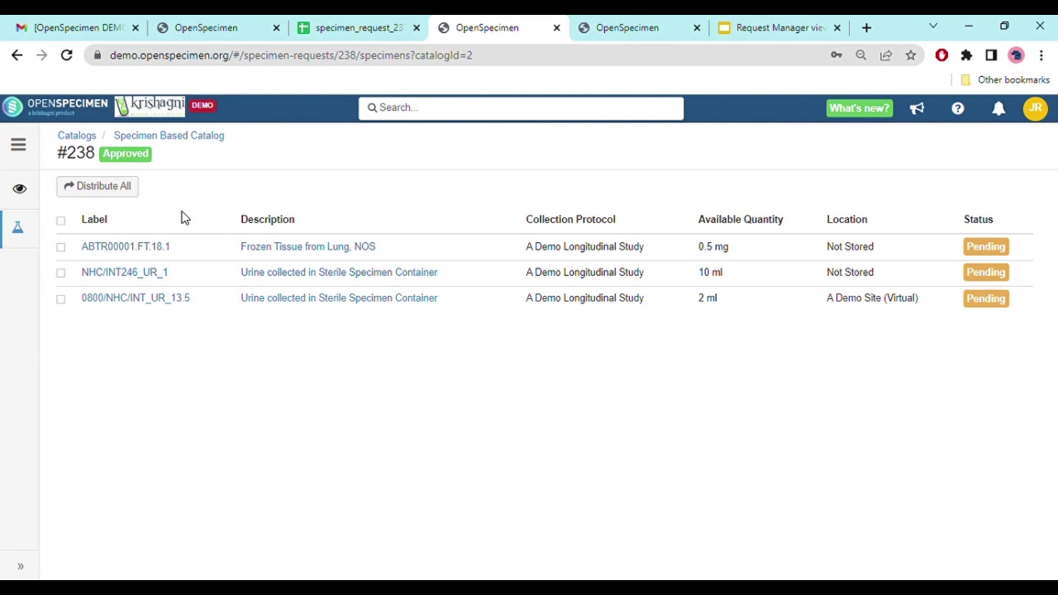
click(61, 248)
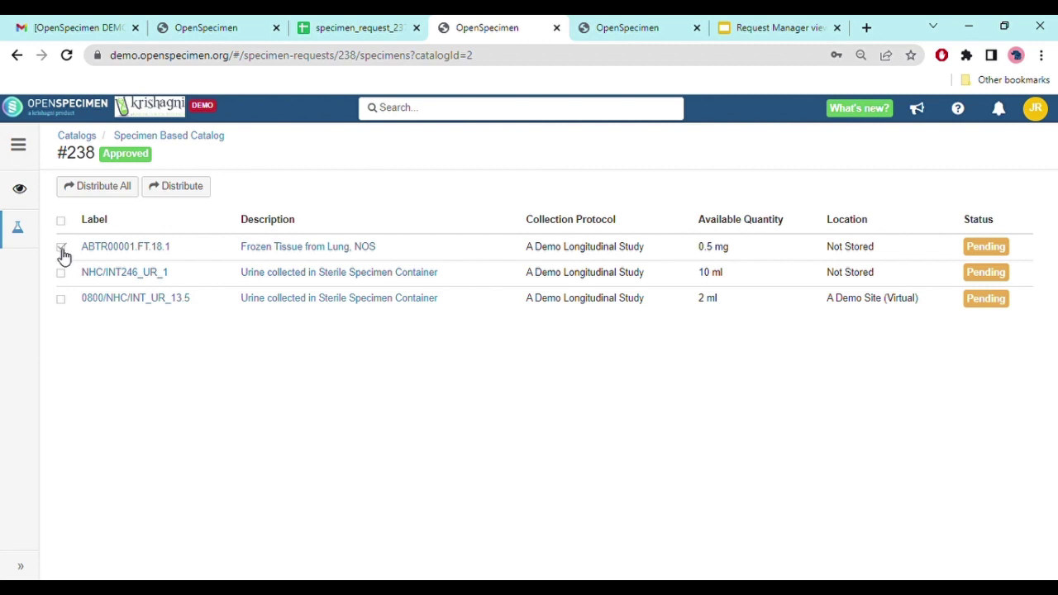
click(61, 248)
Step: Review the approval comments on the approved request's overview
click(19, 190)
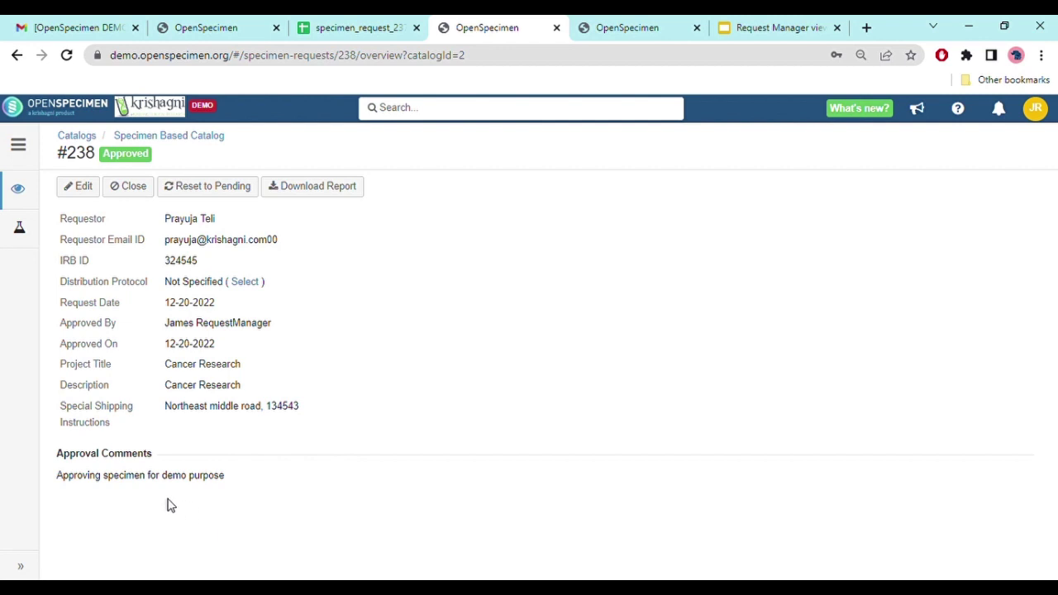
double_click(62, 477)
drag(132, 485, 248, 492)
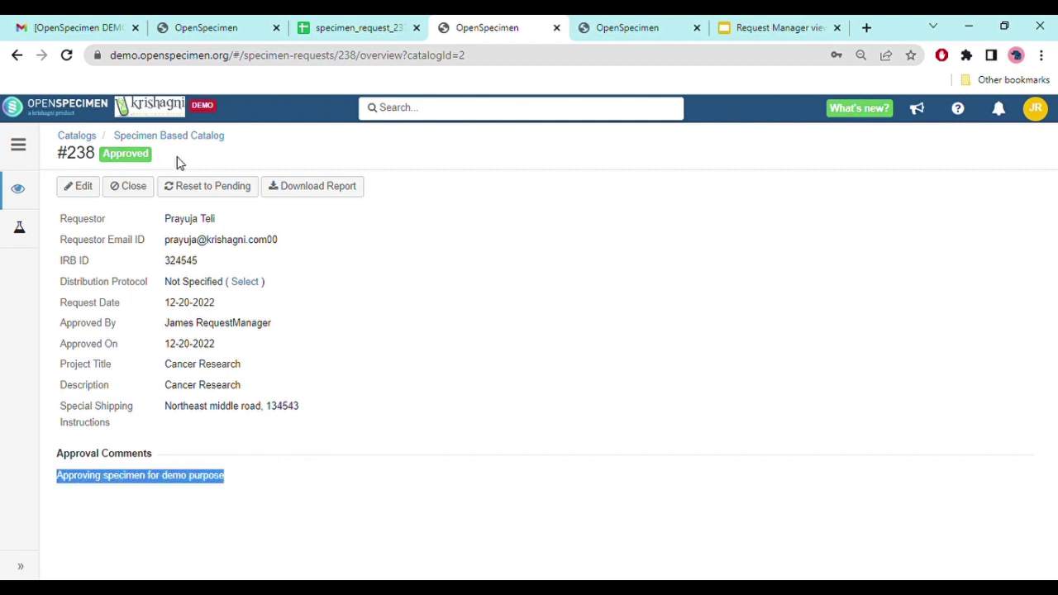
Step: Review the request approval notification email in Gmail and return to the approved request's overview in OpenSpecimen
click(95, 22)
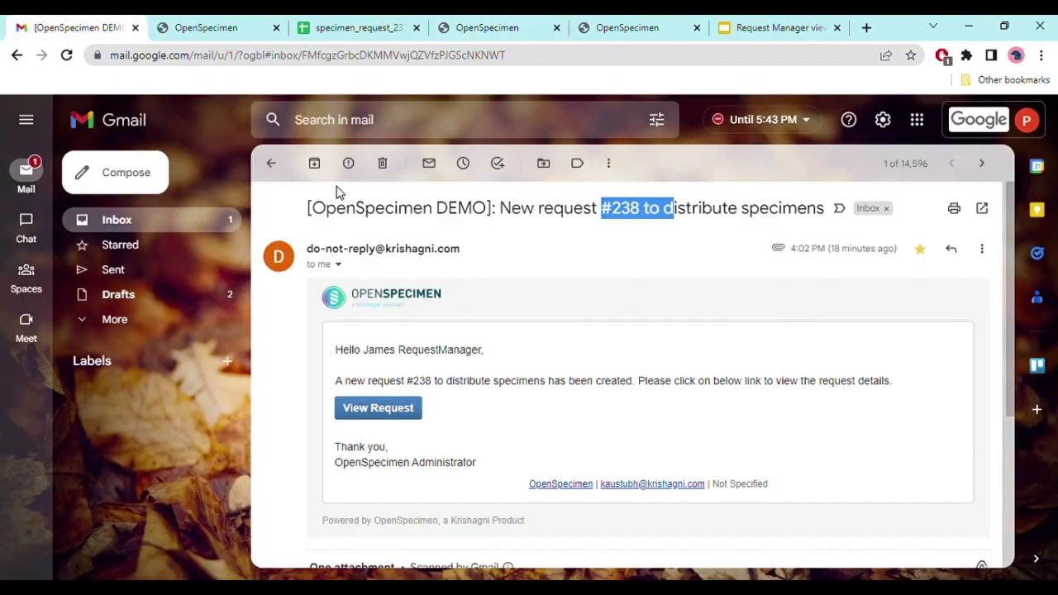
click(275, 165)
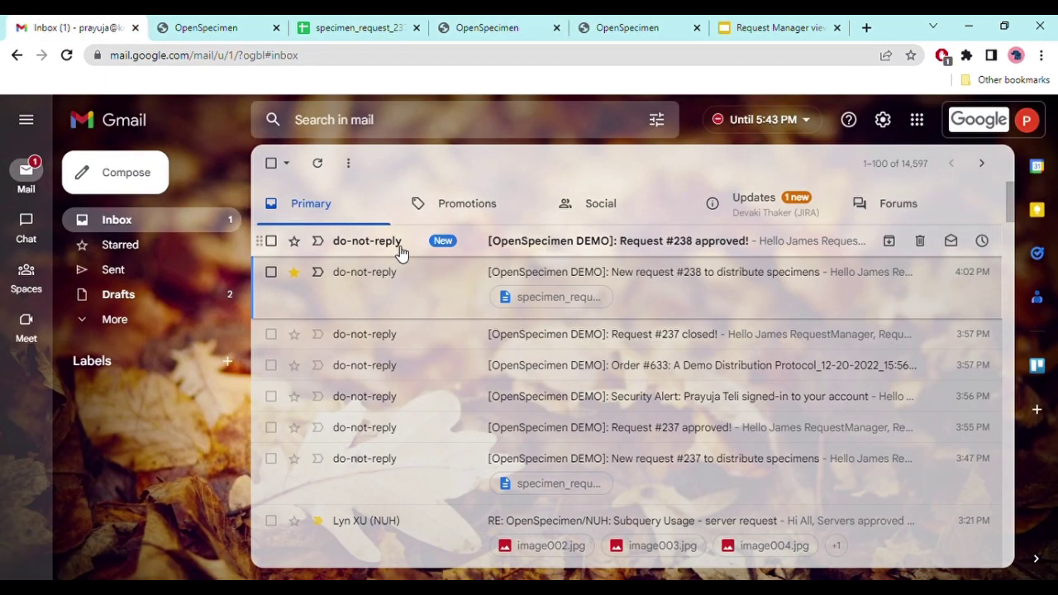
click(522, 242)
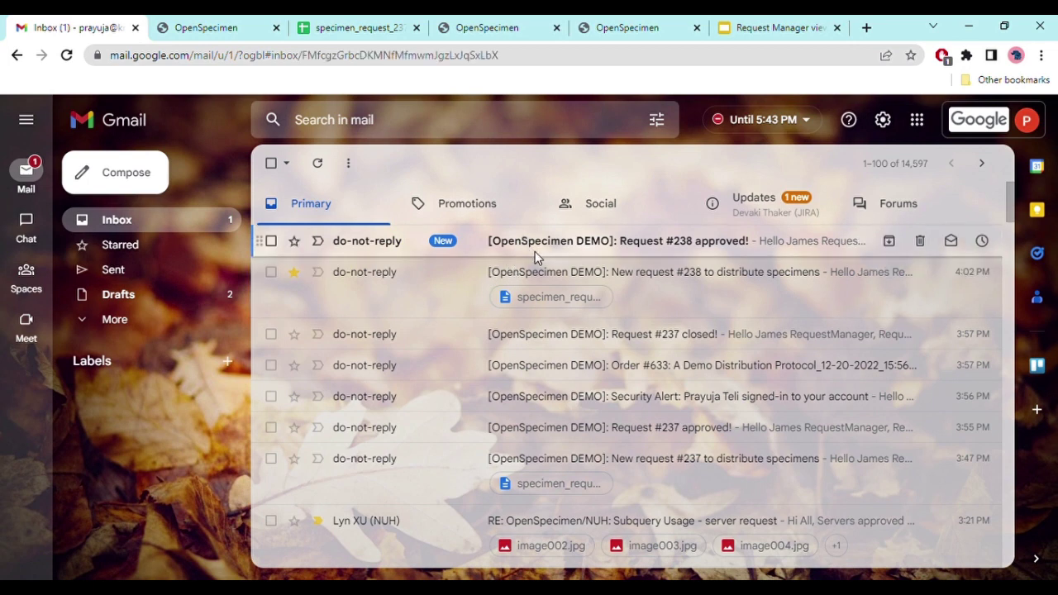
drag(499, 217, 704, 213)
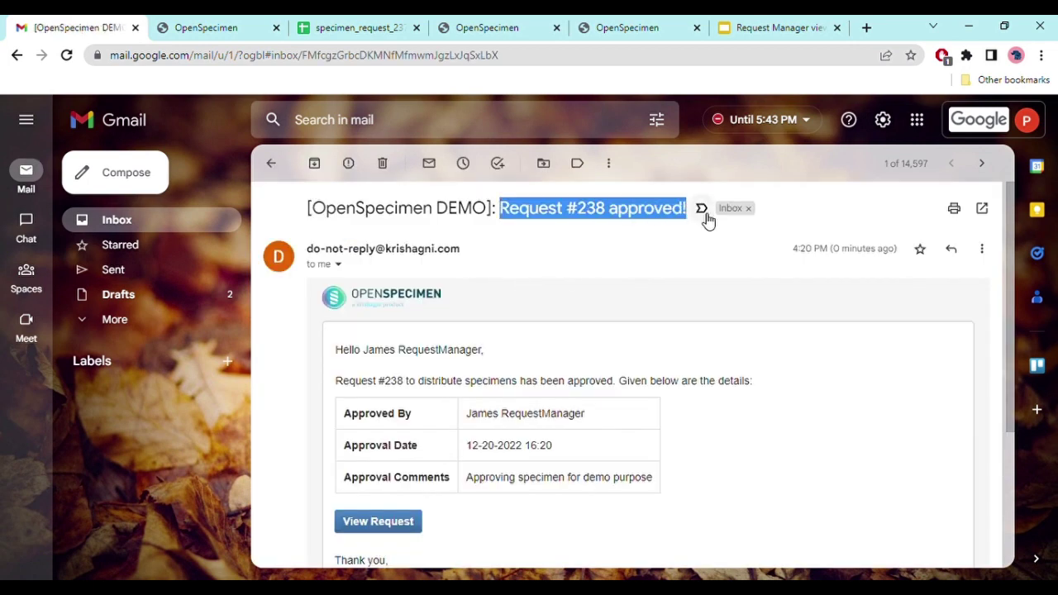
click(532, 434)
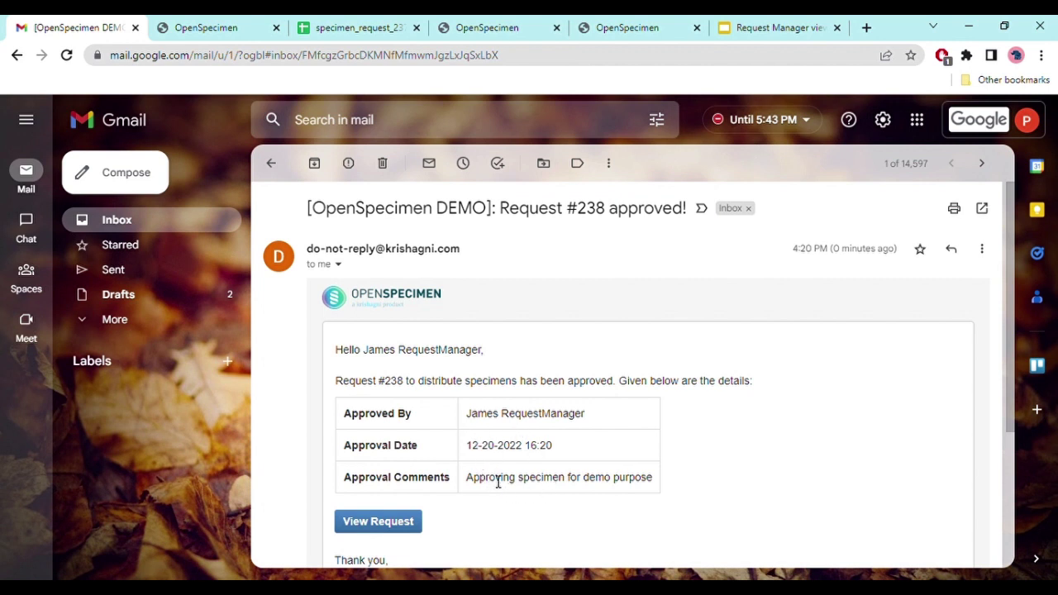
scroll(496, 480, down, 2)
scroll(491, 480, up, 2)
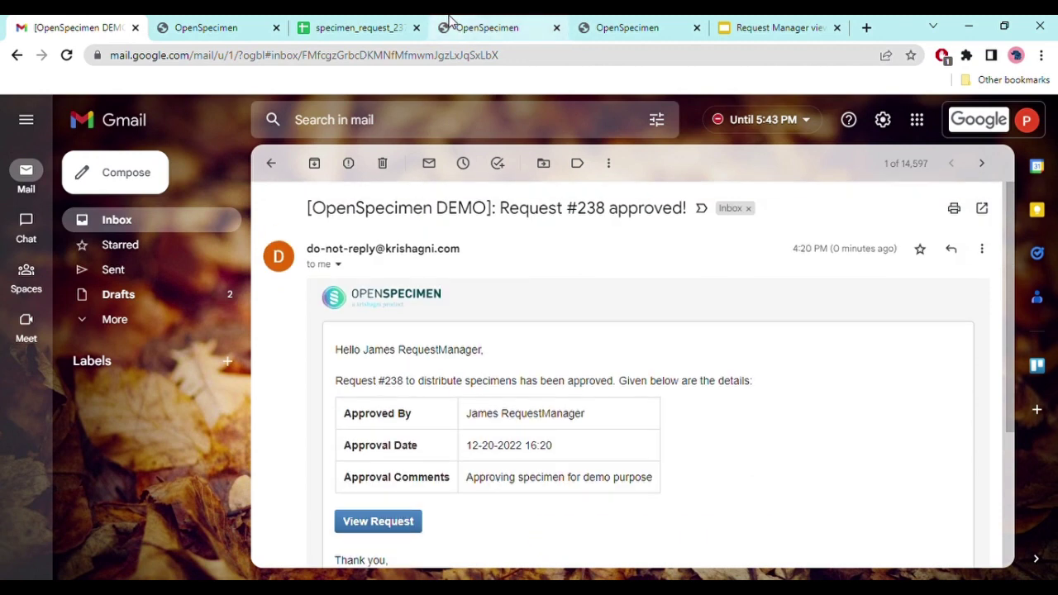
click(451, 22)
click(218, 299)
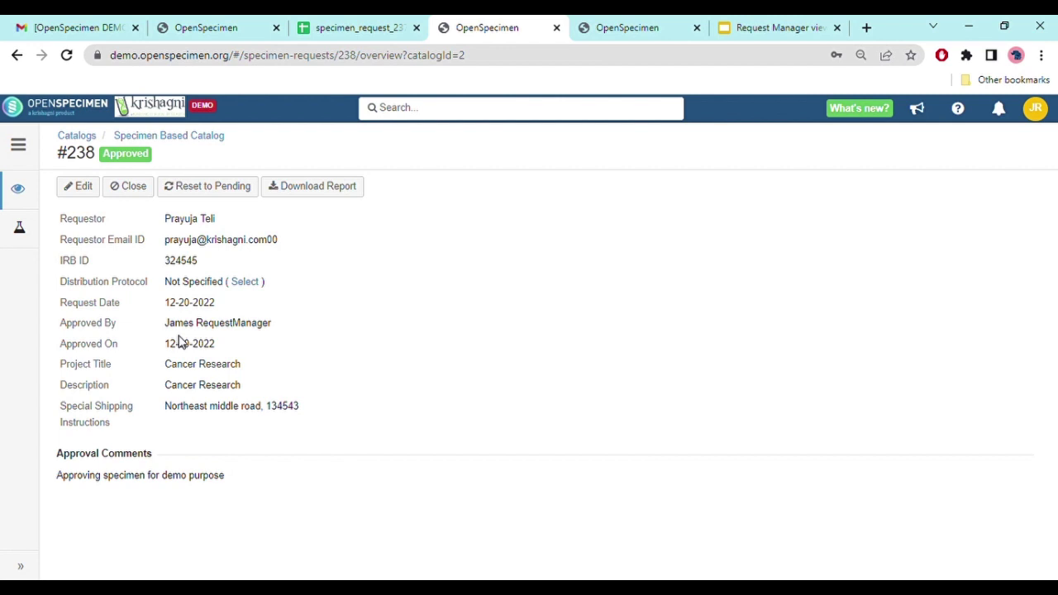
Step: Reset the approved request to pending with the reset comment "approved by mistake" and check the comment on its overview
click(209, 187)
click(424, 182)
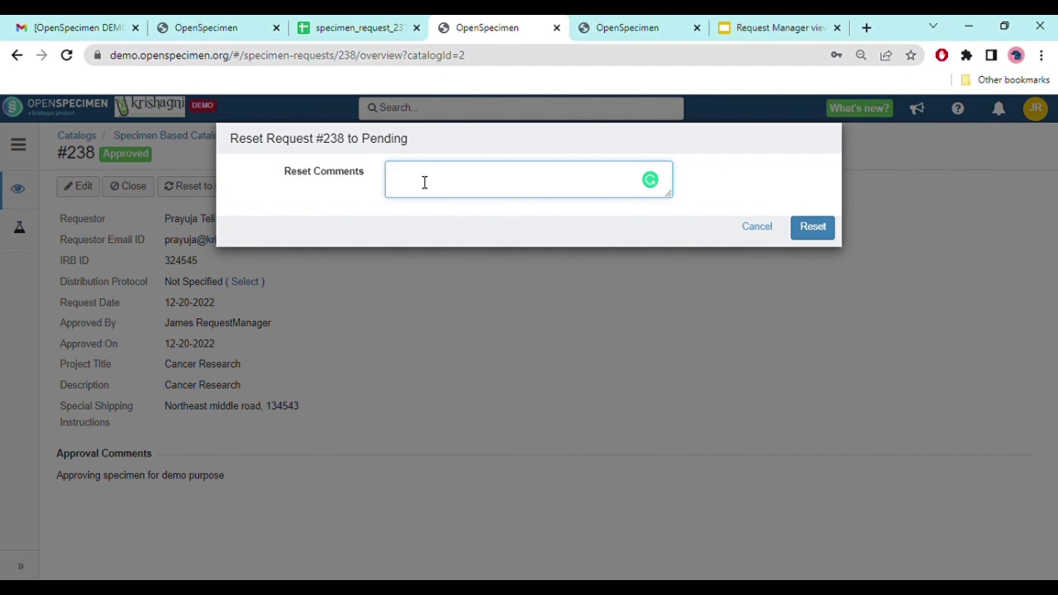
text(approved by mistake)
click(813, 228)
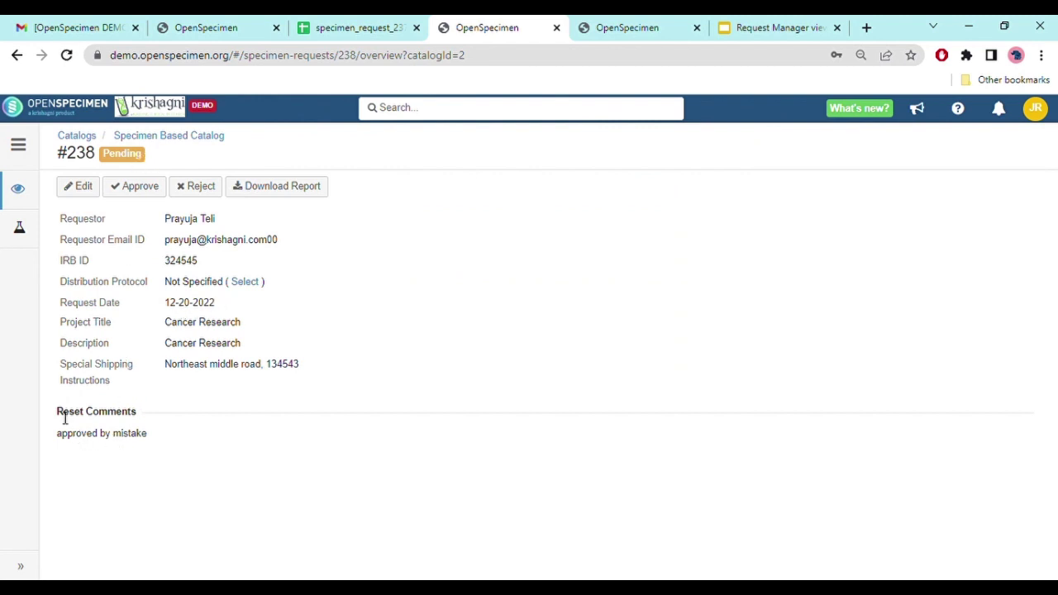
drag(64, 418, 149, 439)
click(185, 408)
Step: Review the reset-to-pending notification email in Gmail and return to the request overview in OpenSpecimen
click(76, 27)
click(270, 164)
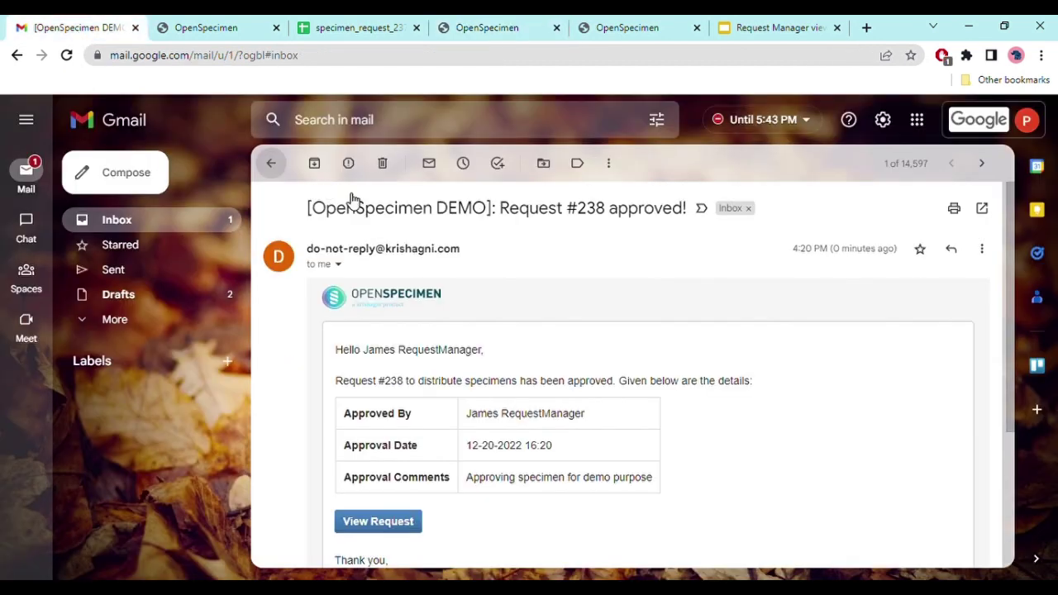
click(490, 241)
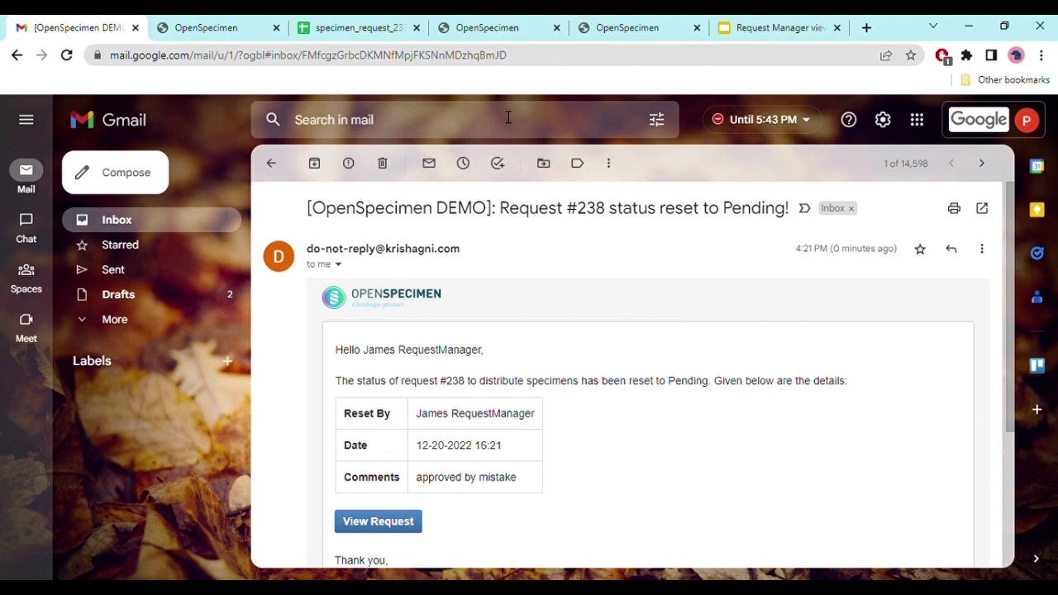
click(502, 27)
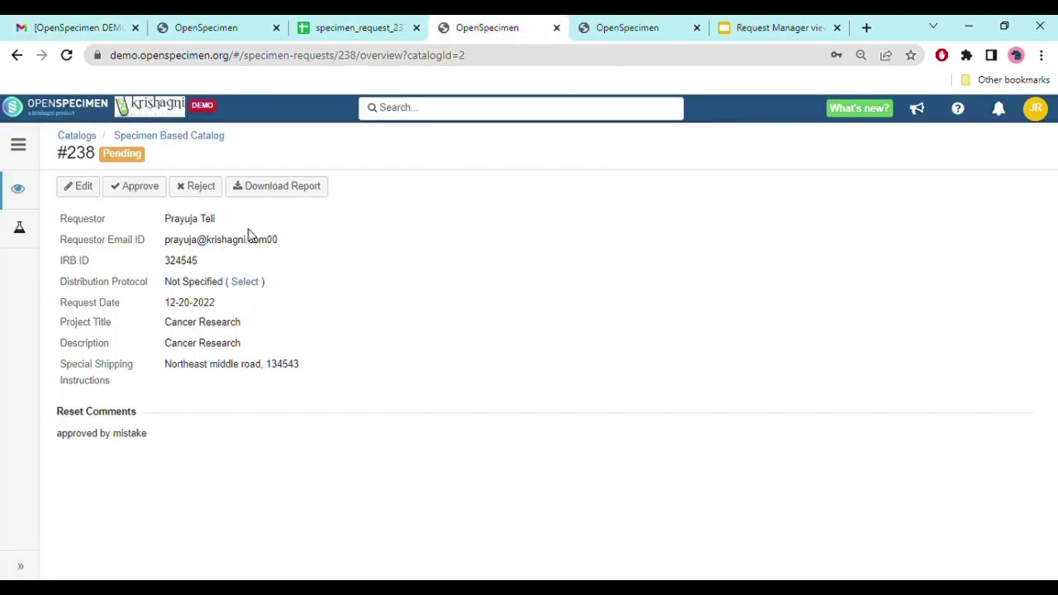
Step: Reject the pending request without rejection comments, and reset it to pending without reset comments
click(198, 188)
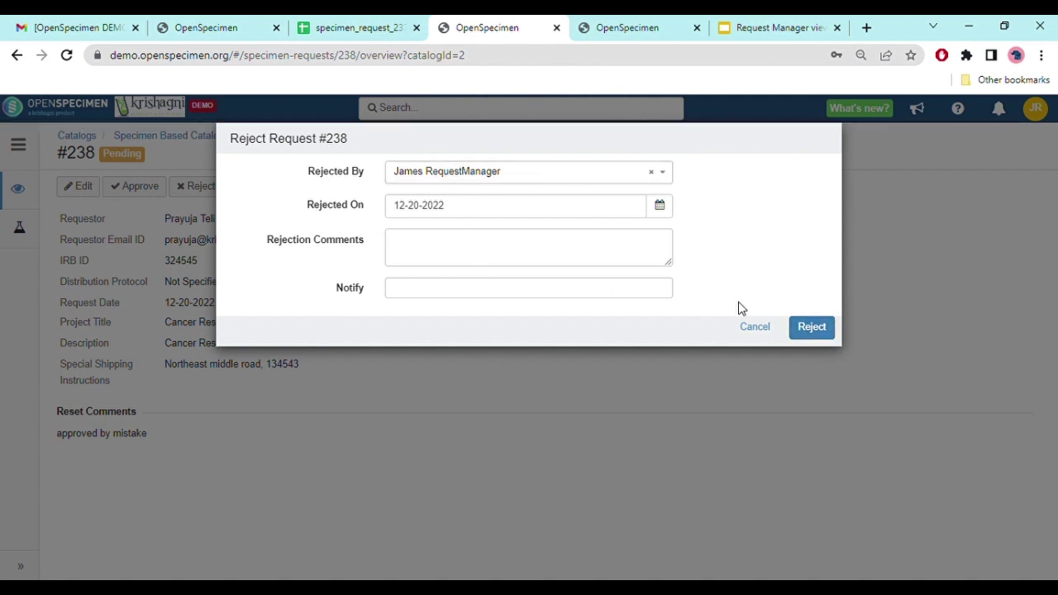
click(812, 328)
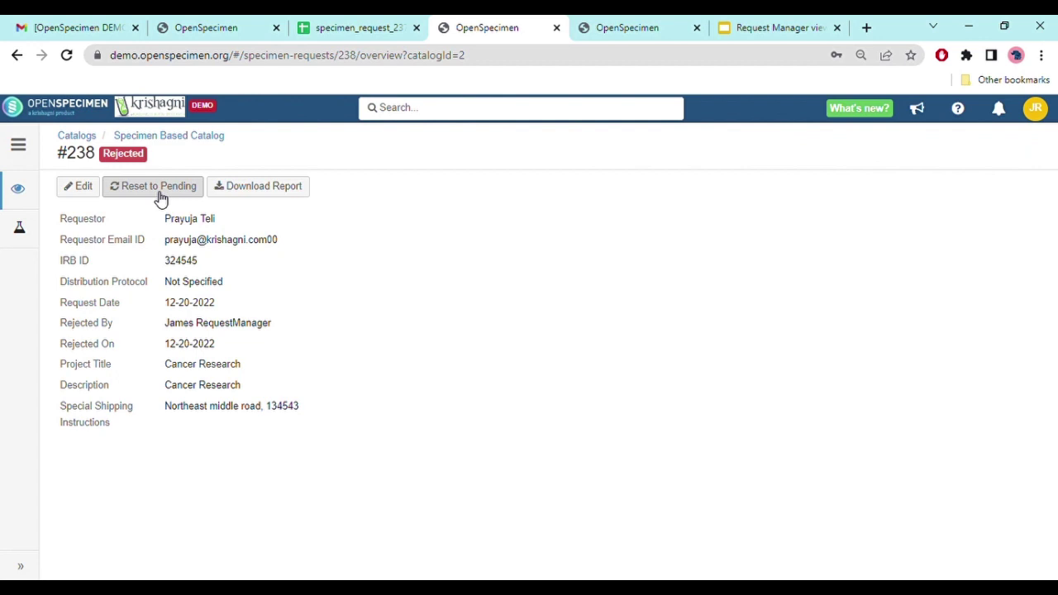
click(159, 188)
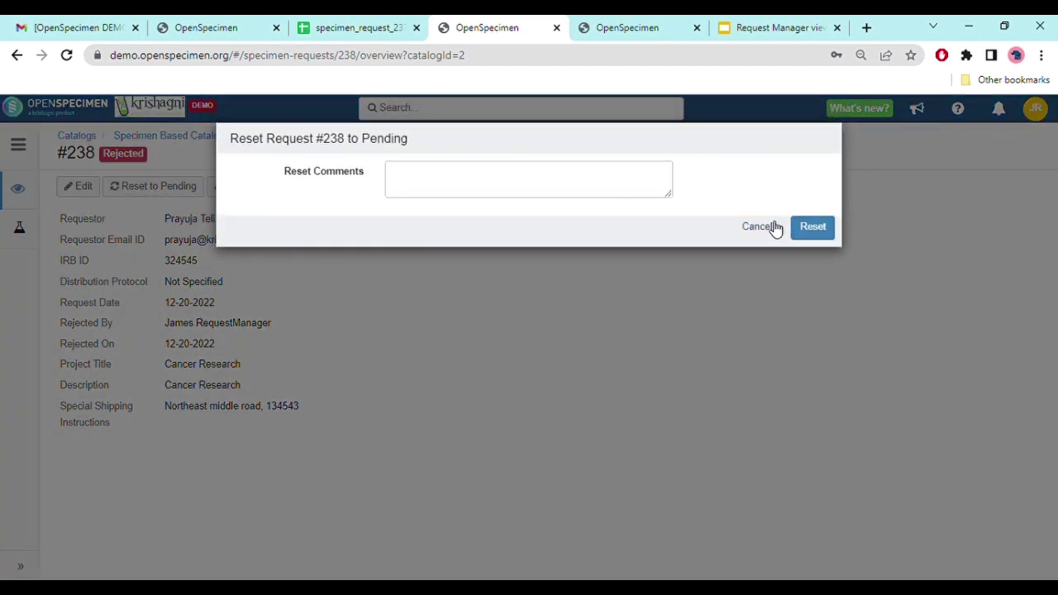
click(813, 229)
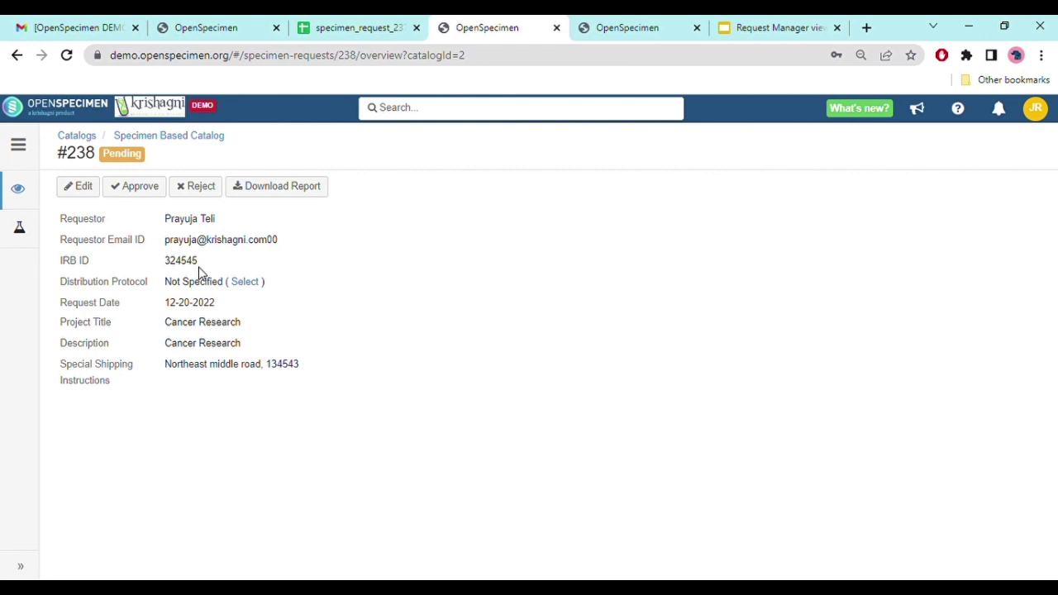
Step: Examine the editable fields of the pending request and leave the form without updating
click(77, 192)
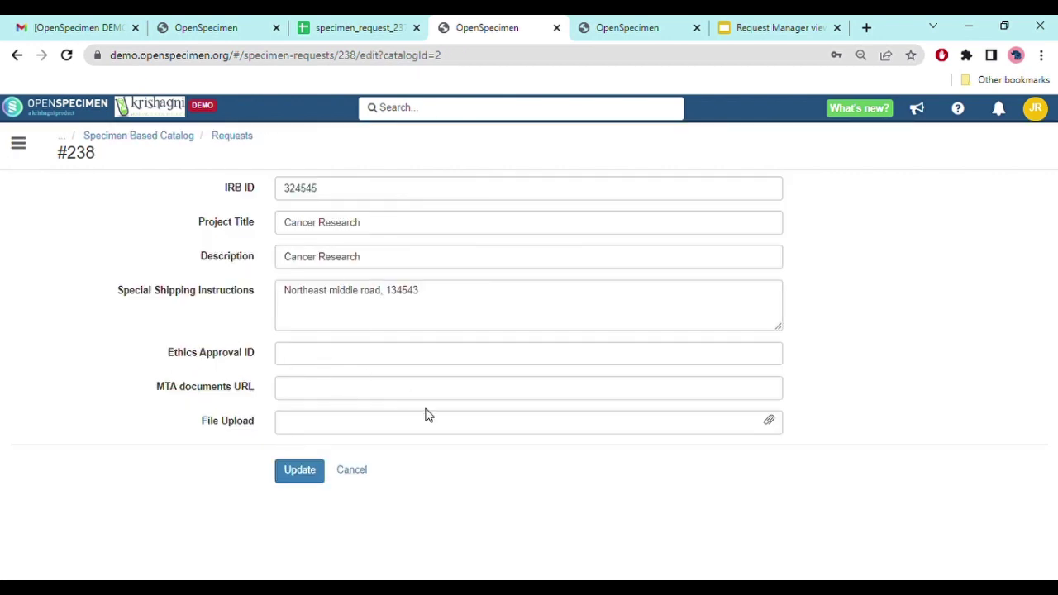
click(353, 470)
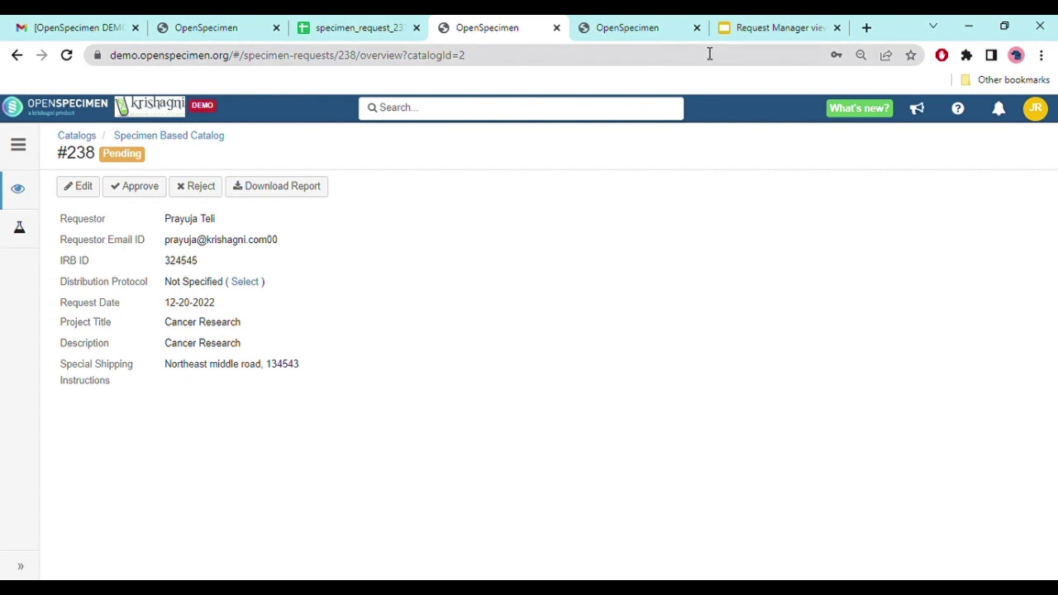
Step: Switch to the Request Manager view presentation in Google Slides and advance to the "Distribute Vs. Distribute All" slide
click(773, 27)
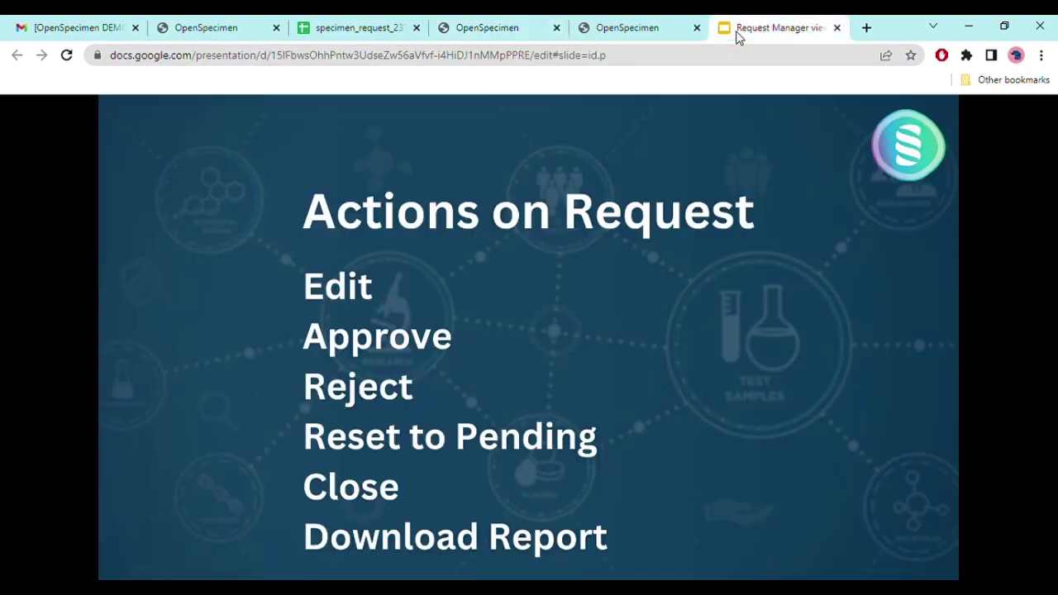
click(561, 296)
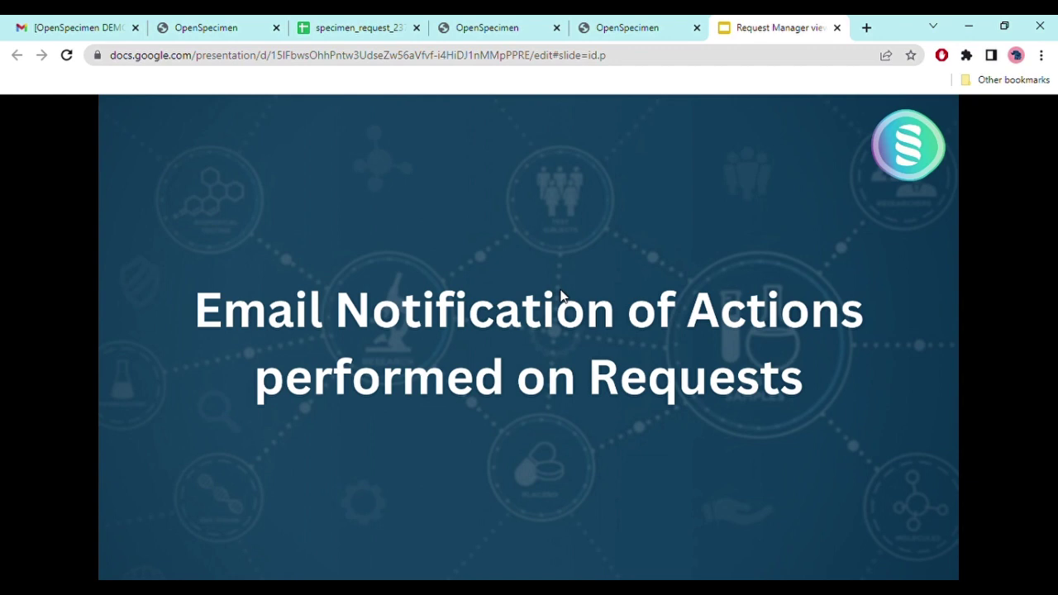
key(Right)
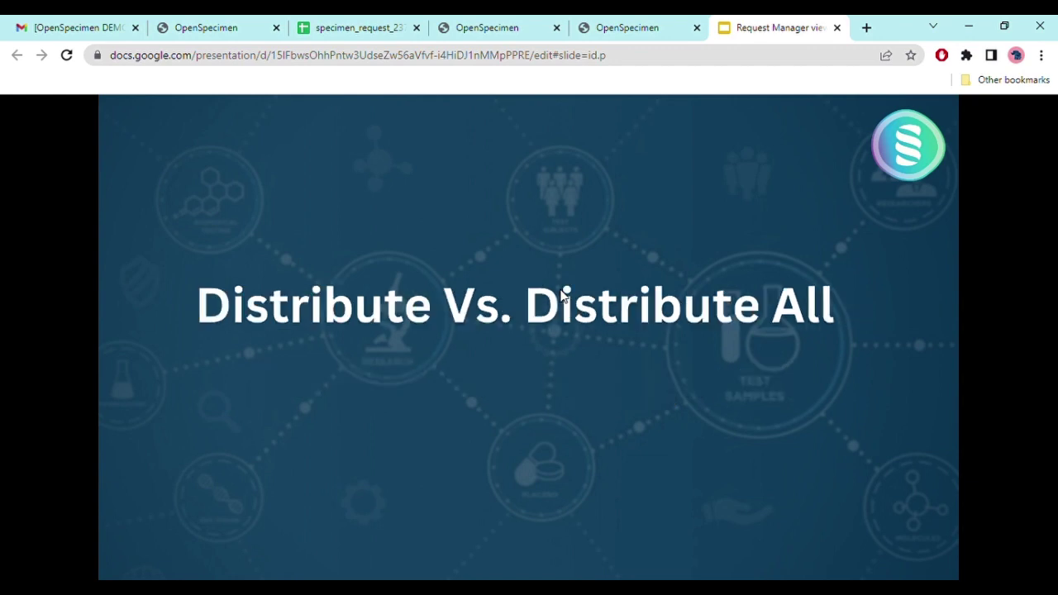
Step: Return to the pending request in OpenSpecimen and close the browser page showing specimen 0800/NHC/INT_UR_13.5
click(604, 30)
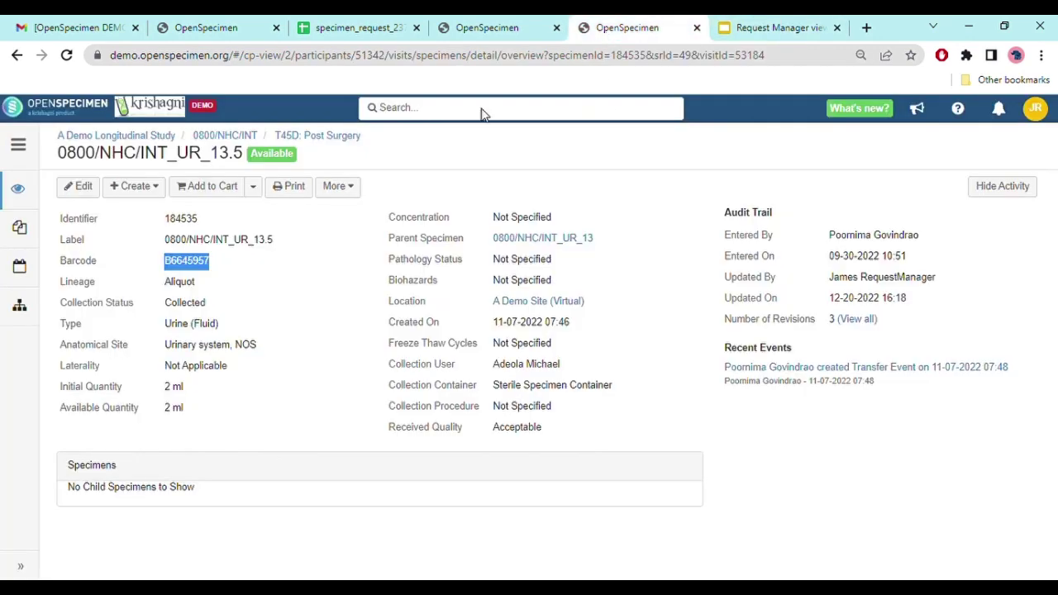
click(455, 20)
click(697, 28)
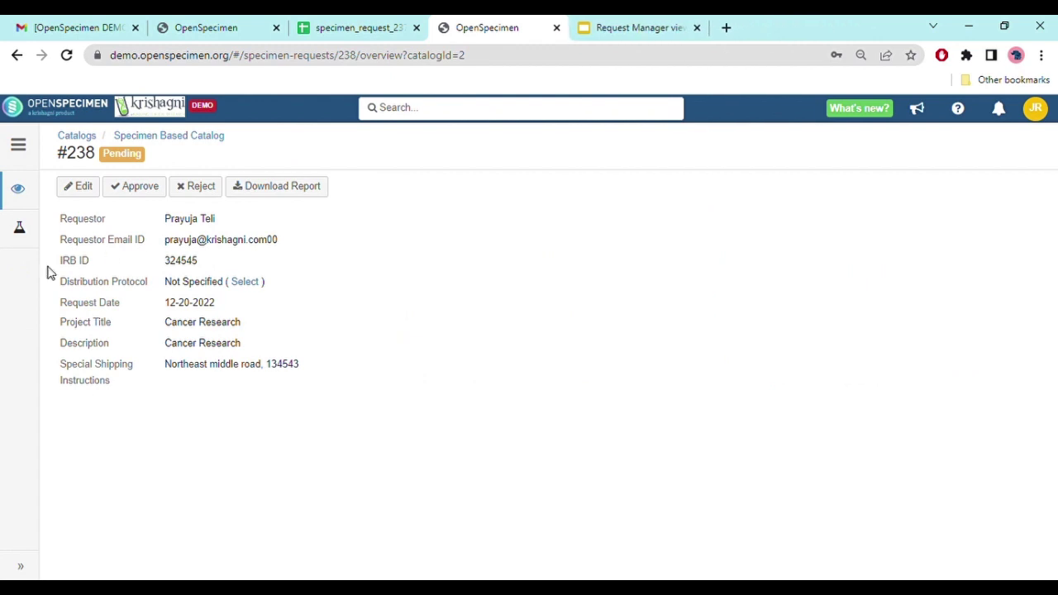
Step: Approve the pending request without approval comments and show its list of specimens
click(131, 190)
click(799, 324)
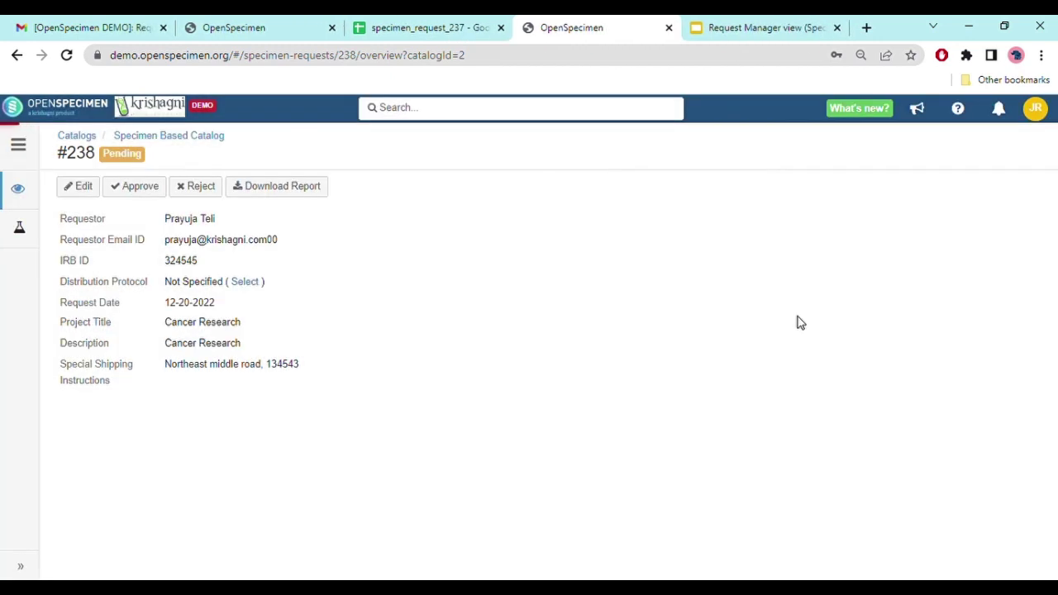
click(28, 243)
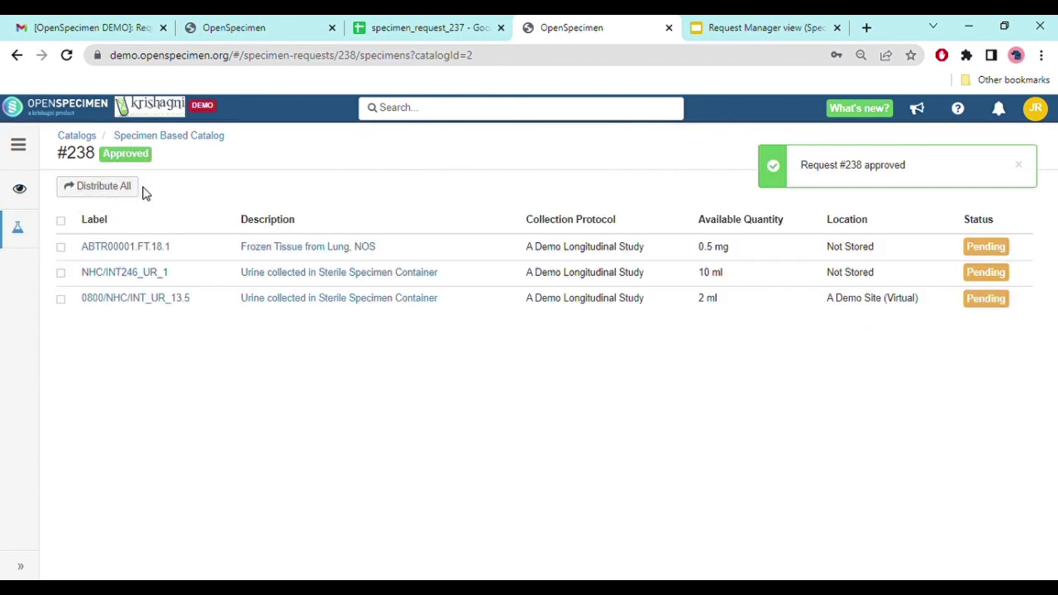
Step: Compare the distribution options with and without specimens 0800/NHC/INT_UR_13.5 and NHC/INT246_UR_1 selected, leaving none selected
click(61, 299)
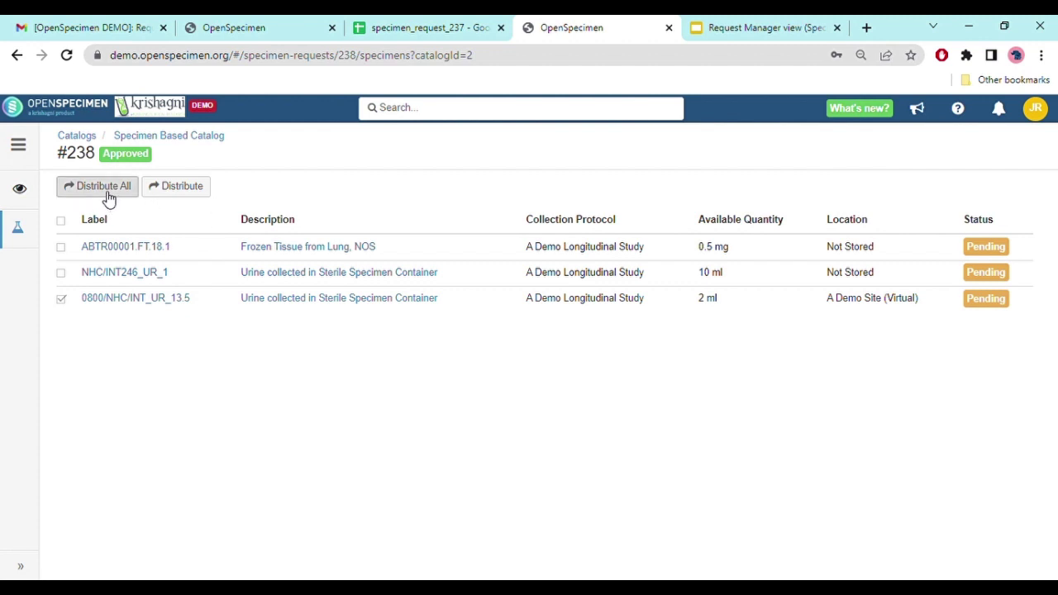
click(61, 300)
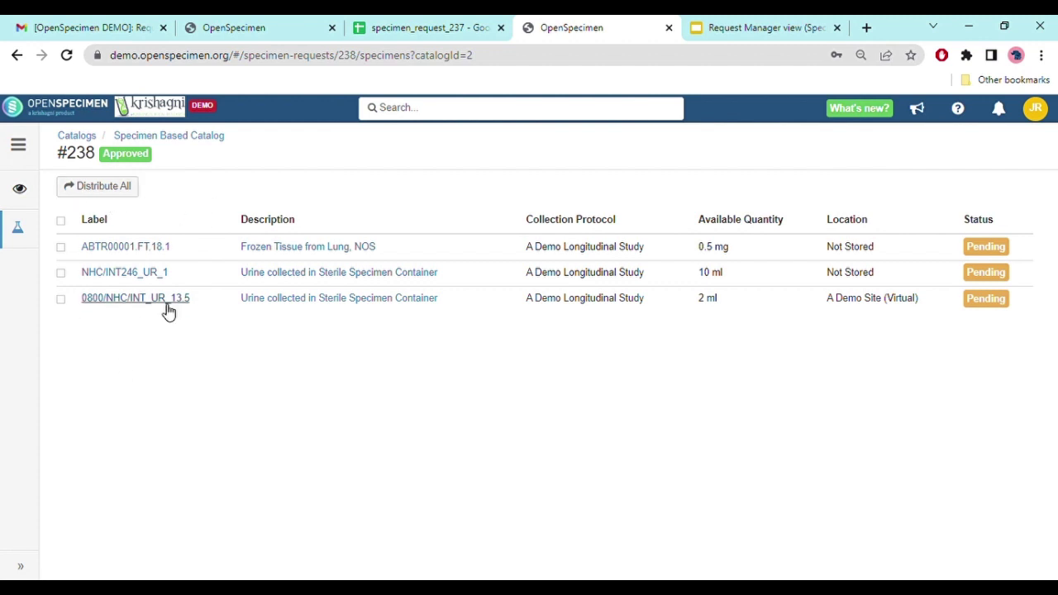
click(62, 300)
click(62, 274)
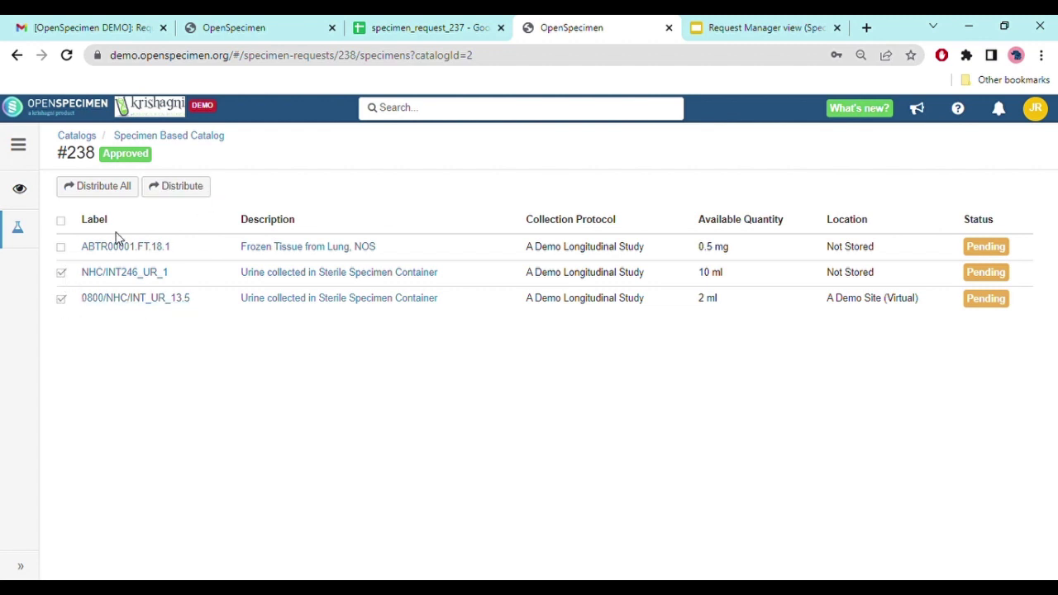
click(64, 275)
click(61, 299)
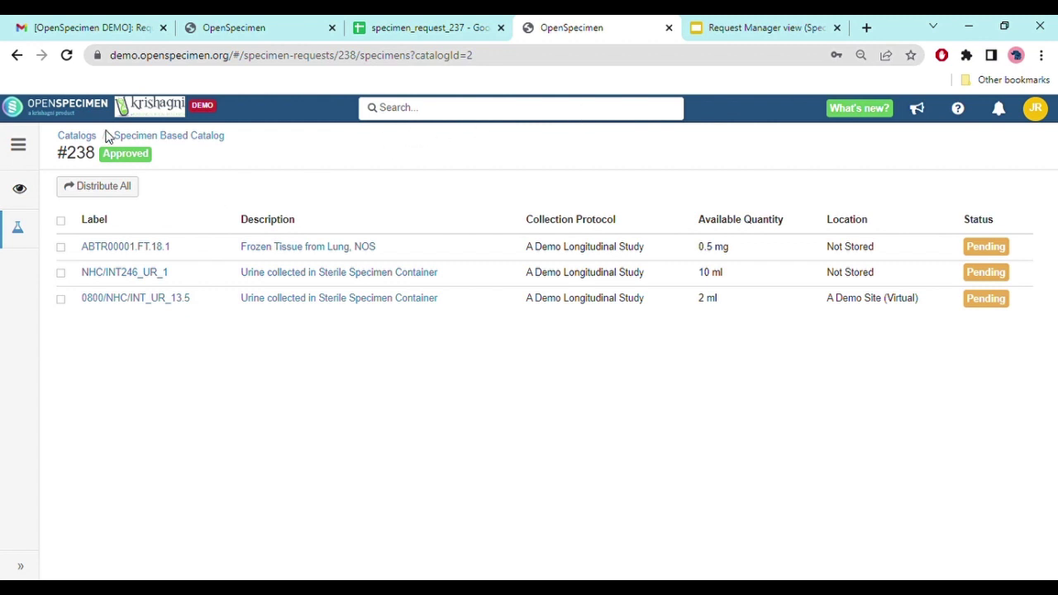
Step: Advance the Google Slides presentation to the "View Orders" slide and show the overview of the closed Breast Cancer Research request in OpenSpecimen
click(736, 25)
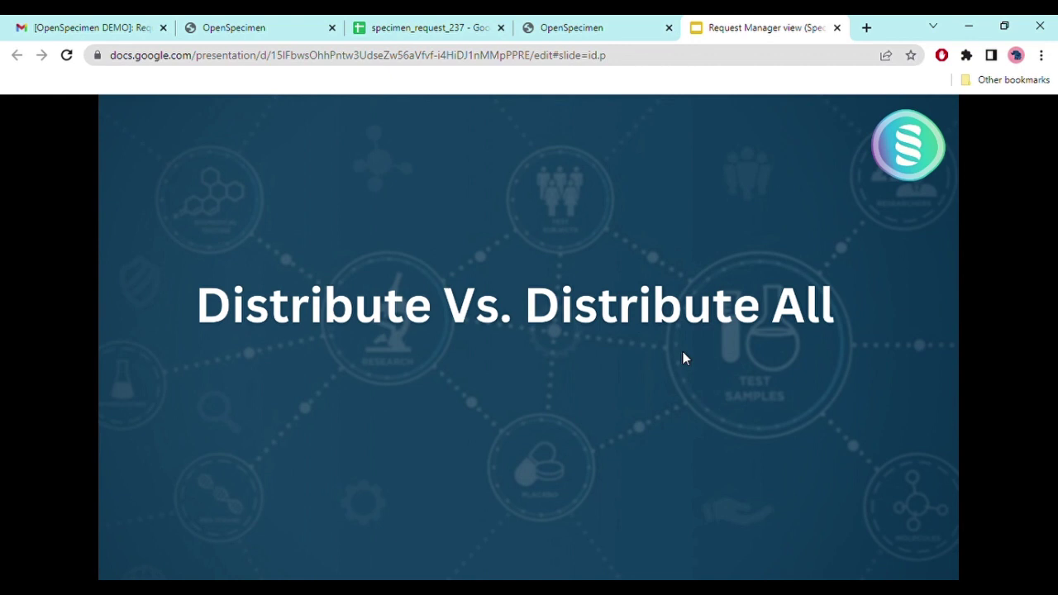
key(Right)
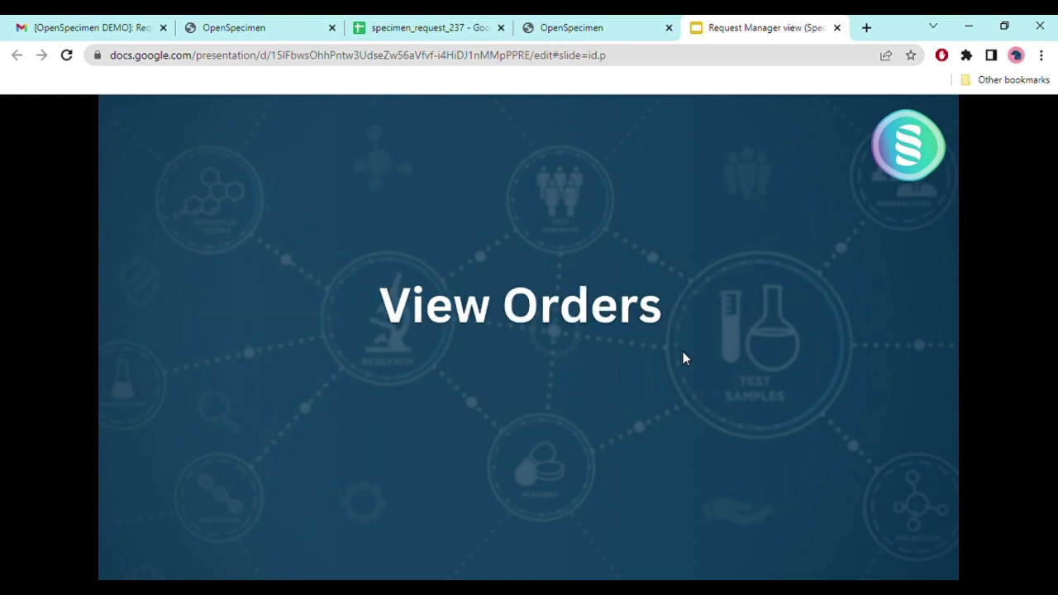
click(615, 30)
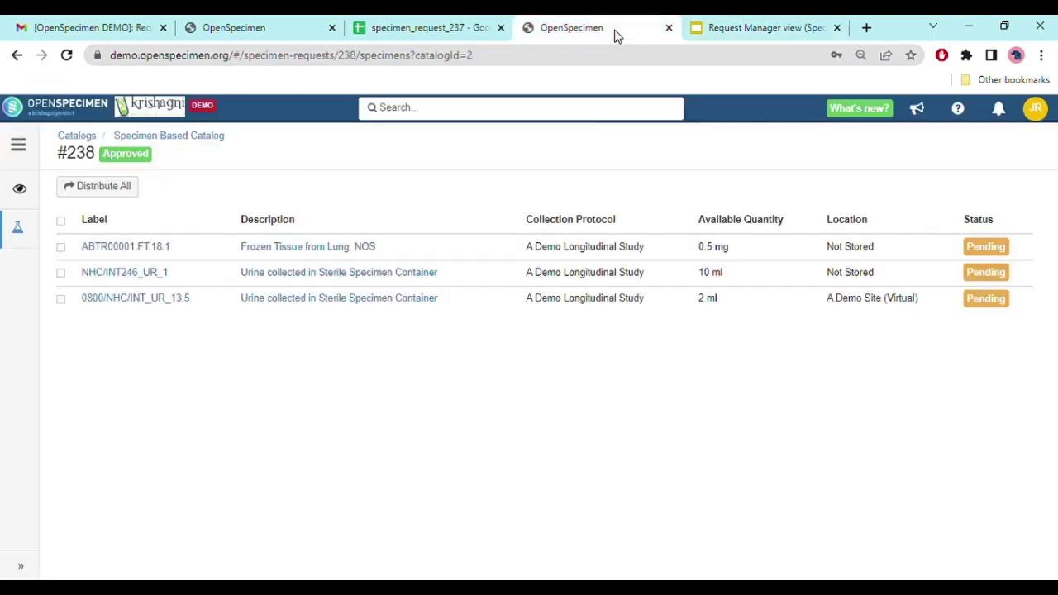
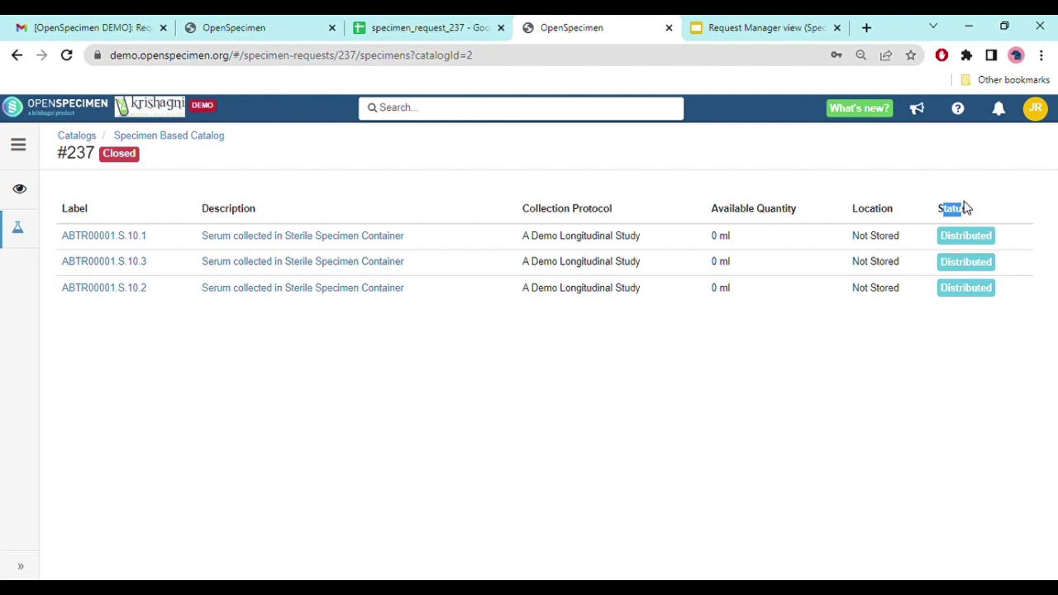
click(25, 198)
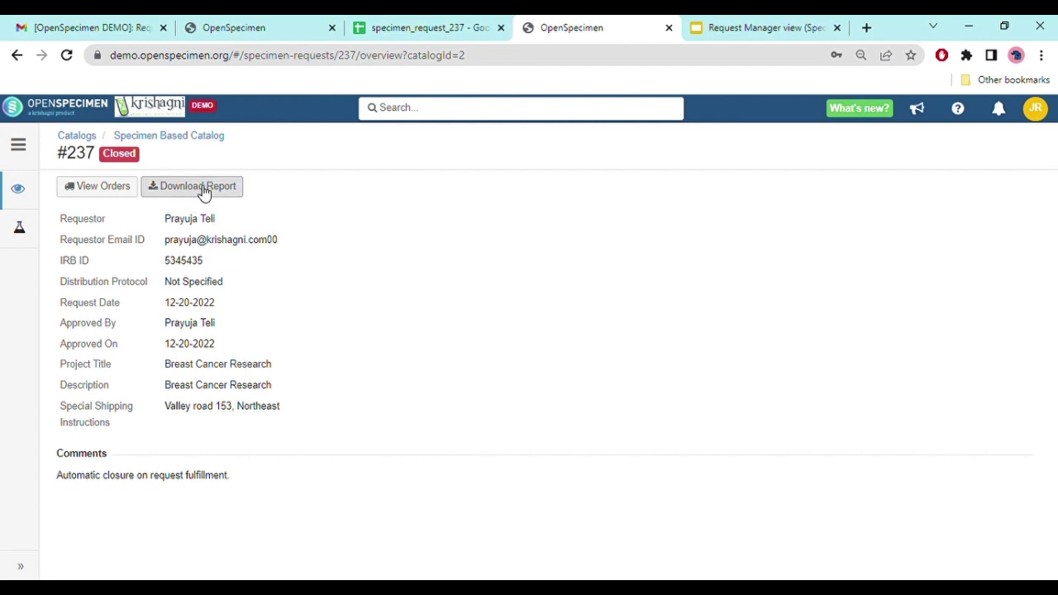
Step: Switch to the specimen_request_237 report in Google Sheets and examine the request details in rows 1 to 15
click(449, 28)
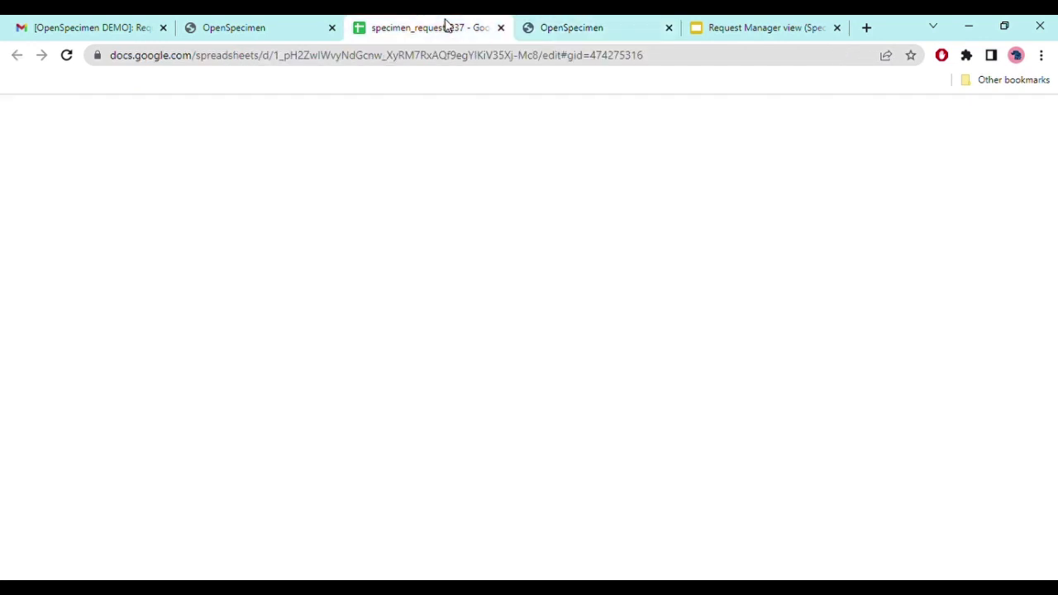
click(242, 284)
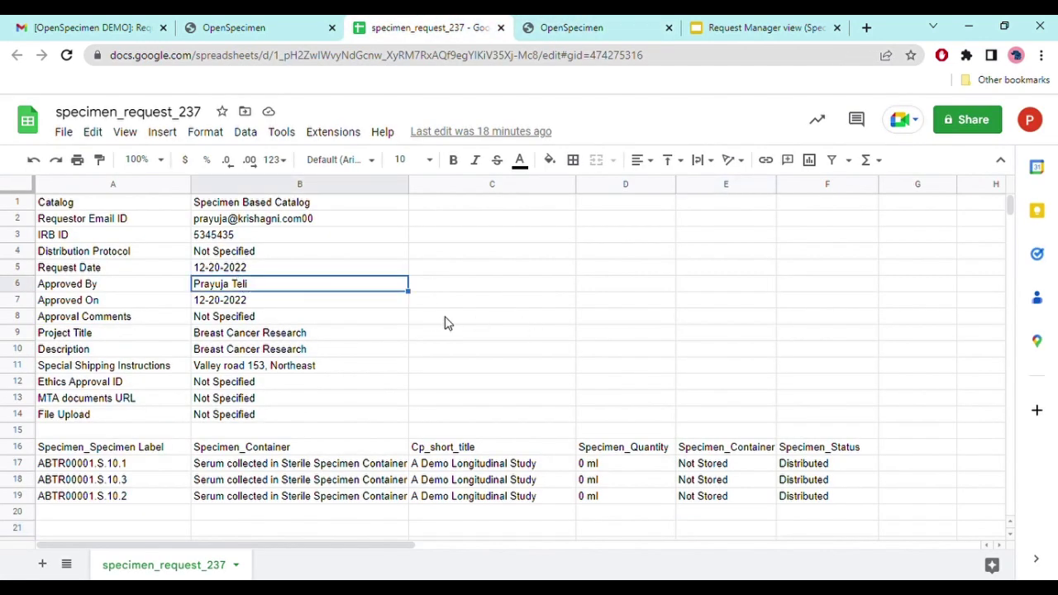
click(23, 206)
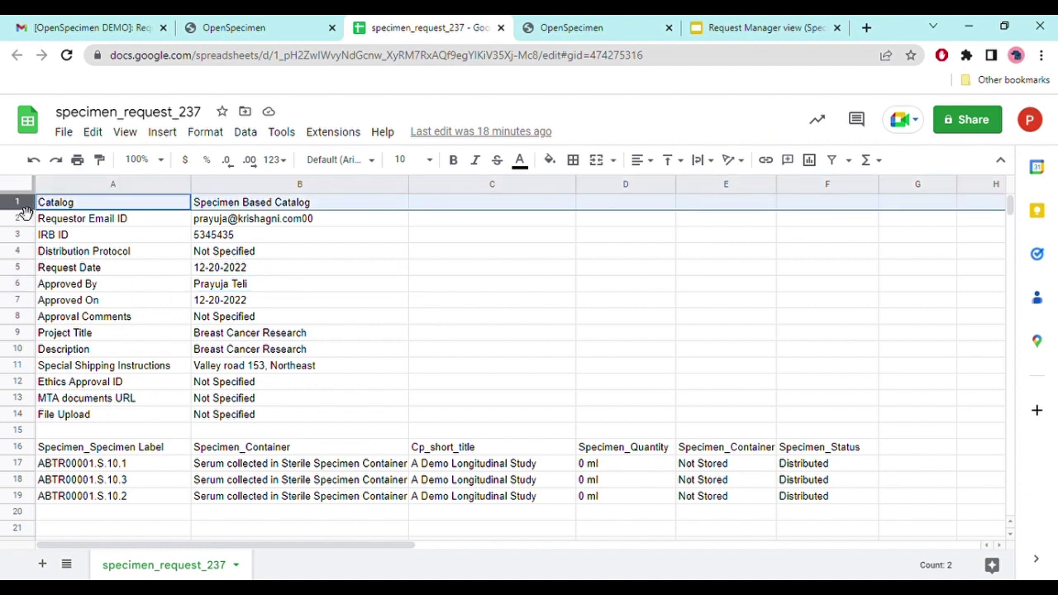
key(shift+Down)
key(shift+Down)
key(shift+Down)
key(shift+Down)
key(shift+Down)
key(shift+Down)
key(shift+Down)
key(shift+Down)
key(shift+Down)
key(shift+Down)
key(shift+Down)
key(shift+Down)
key(shift+Down)
key(shift+Down)
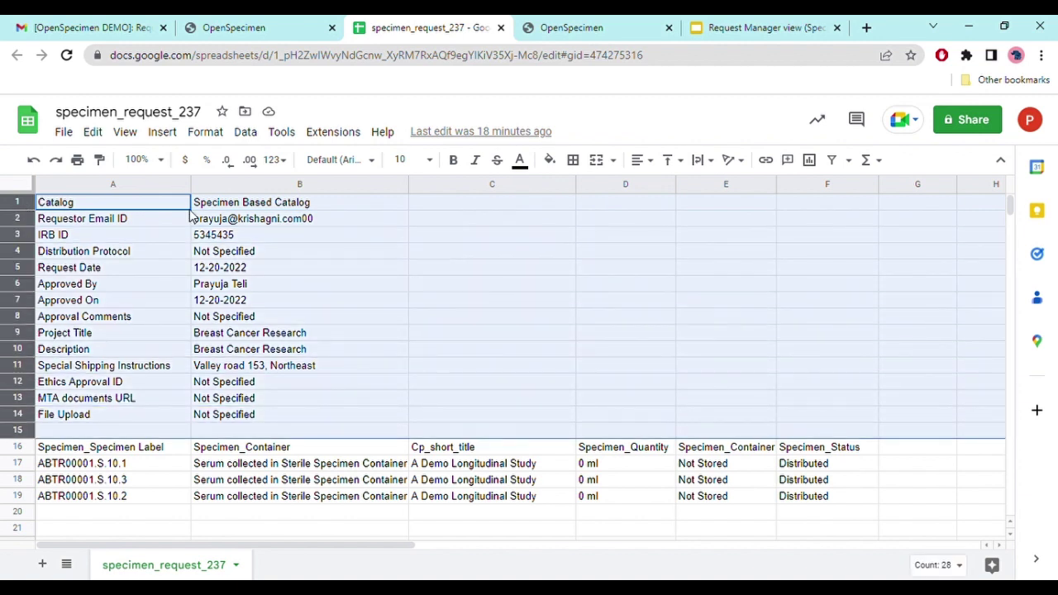
click(327, 289)
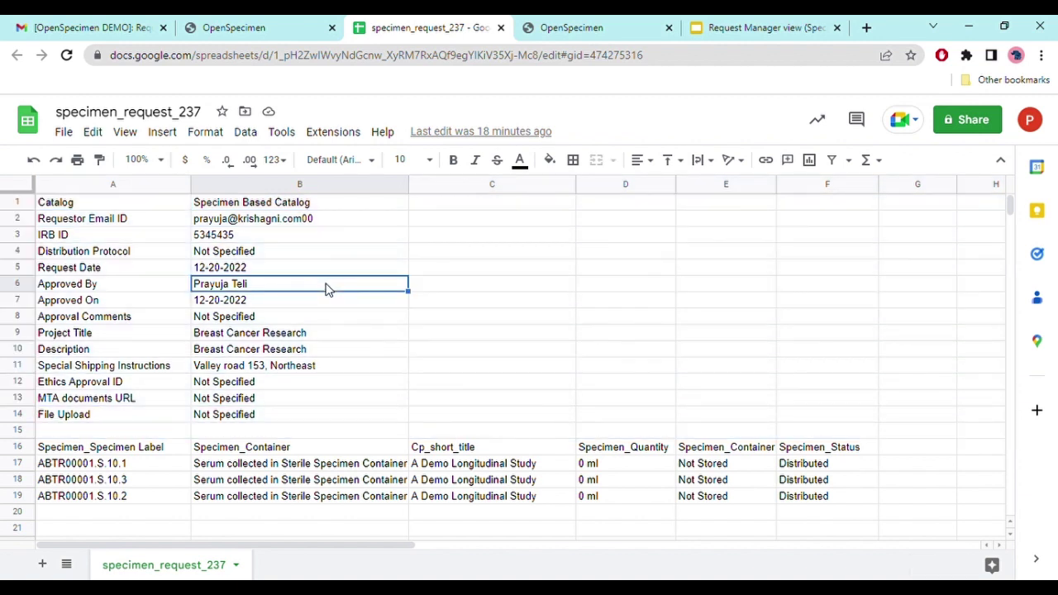
click(105, 285)
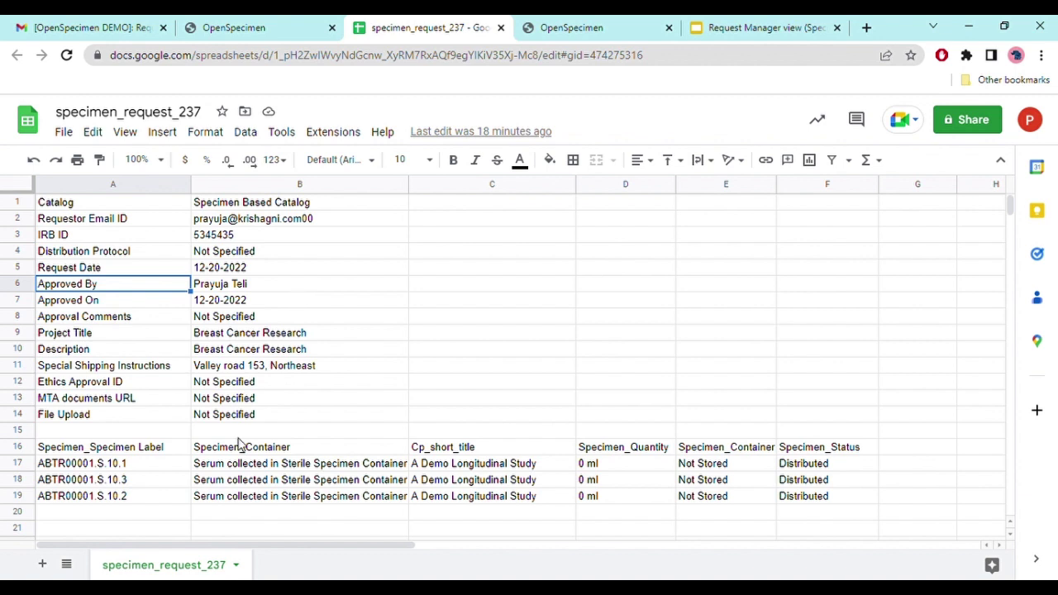
Step: Compare the specimen rows of the specimen_request_237 report with the closed request's specimen list in OpenSpecimen
scroll(248, 445, down, 1)
click(307, 467)
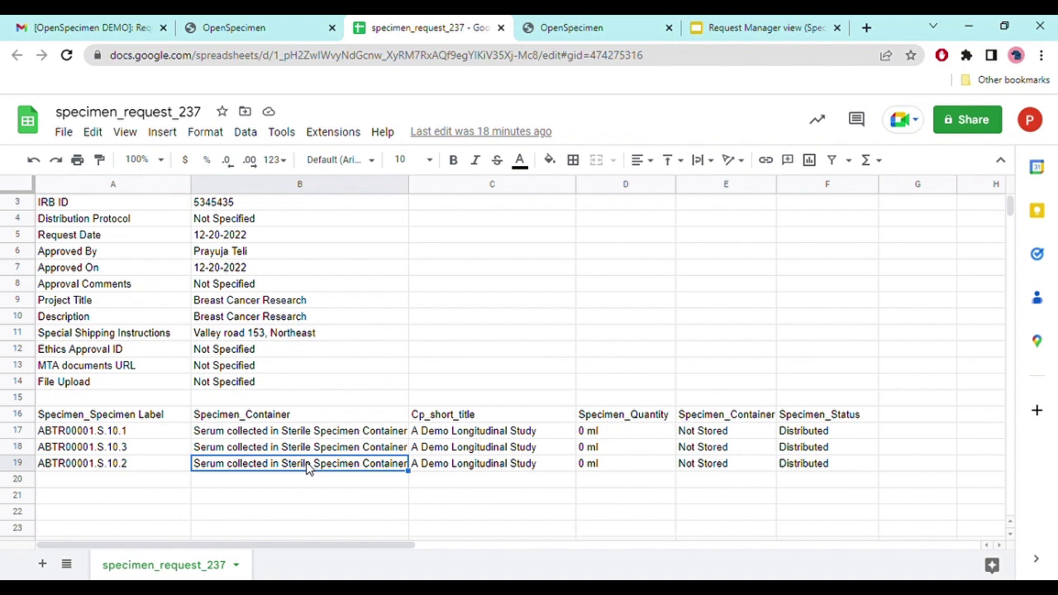
click(571, 28)
click(17, 226)
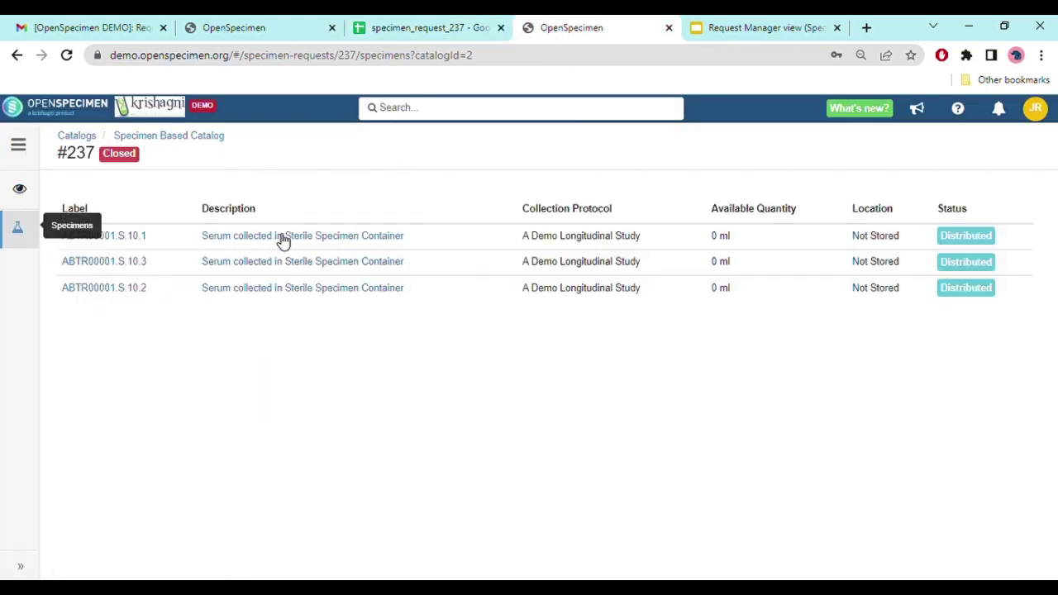
click(438, 23)
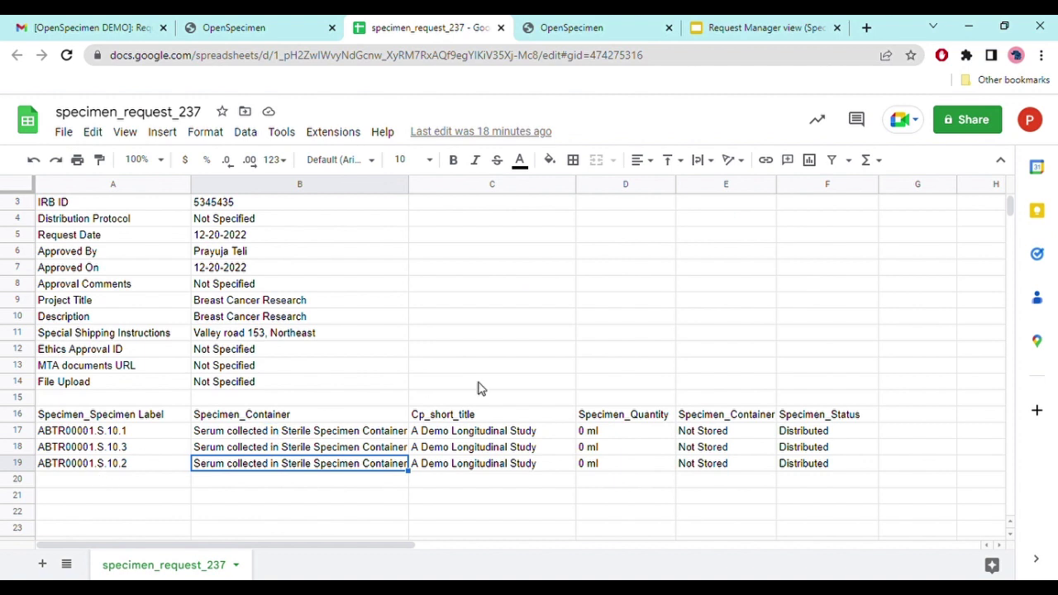
Step: Return to the closed request's overview in OpenSpecimen and view its orders
click(568, 27)
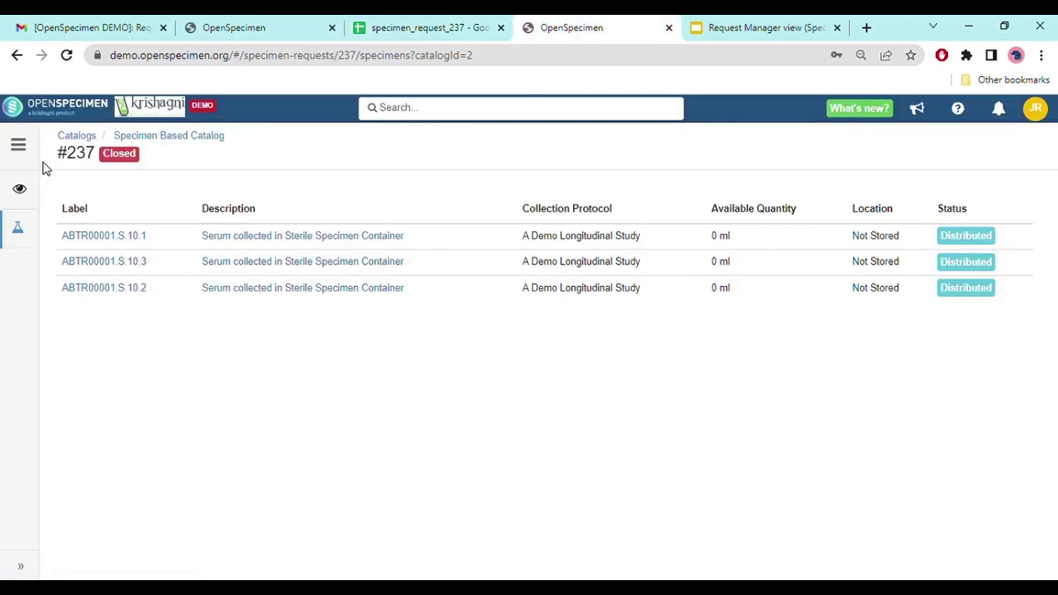
click(20, 202)
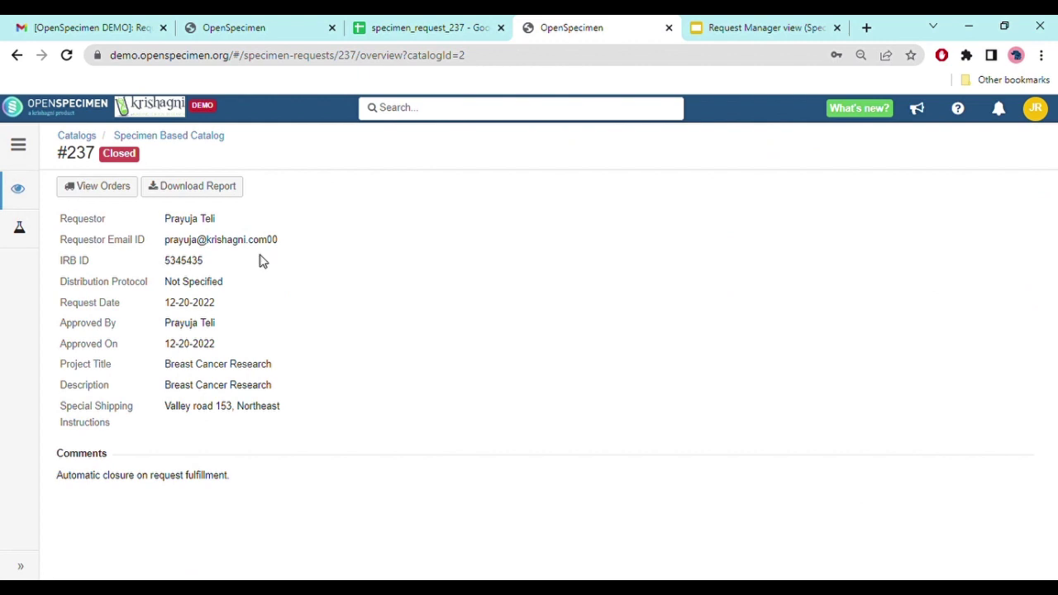
click(103, 187)
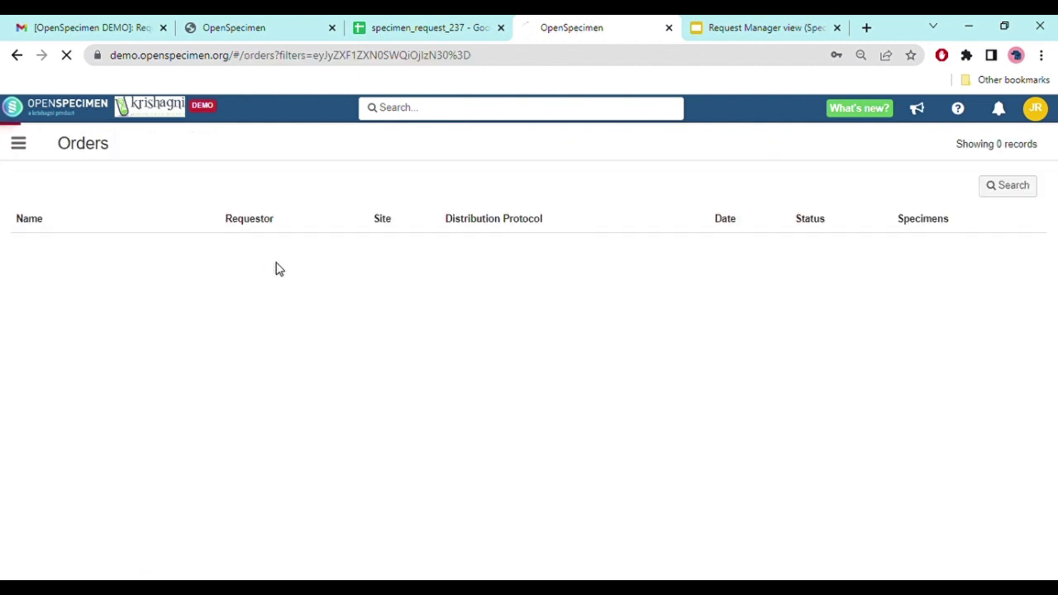